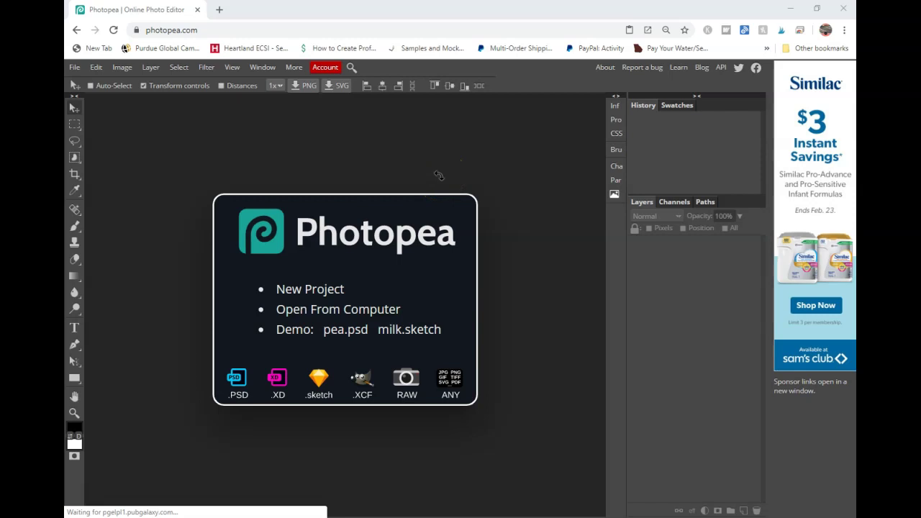
Create a new project named SVG Test, 600 × 600 px, with a transparent background
left_click(302, 289)
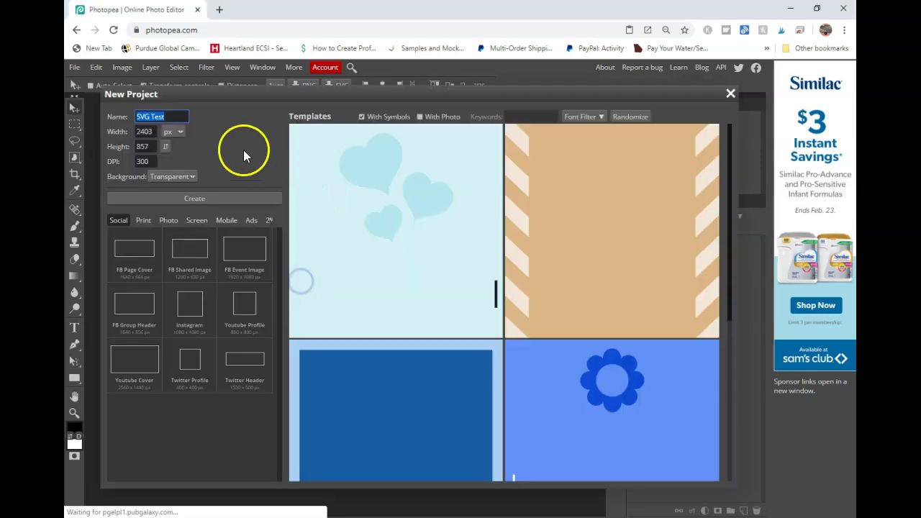
left_click(171, 117)
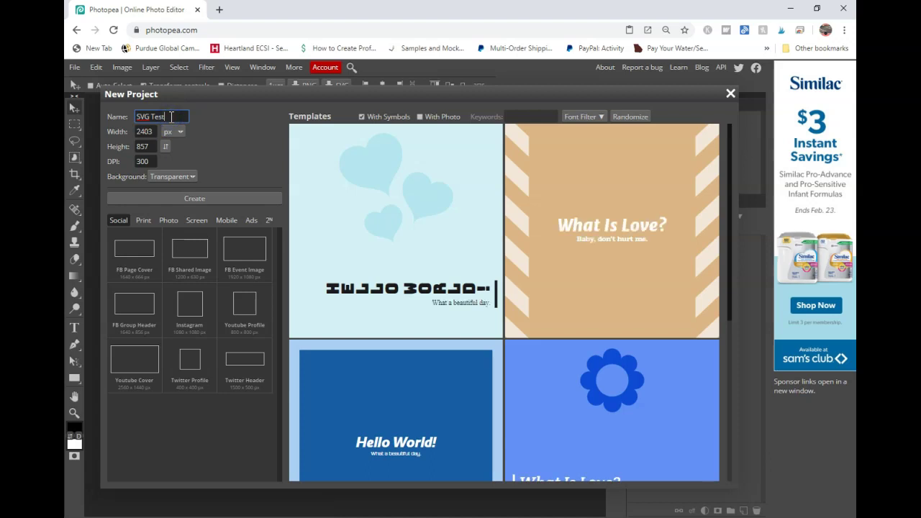
left_click(141, 135)
double_click(140, 135)
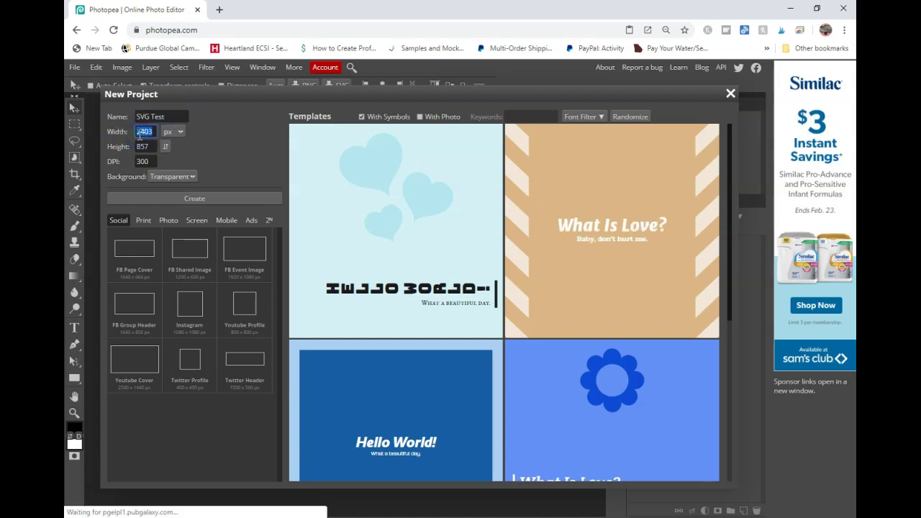
key("Tab")
type("600")
key("Tab")
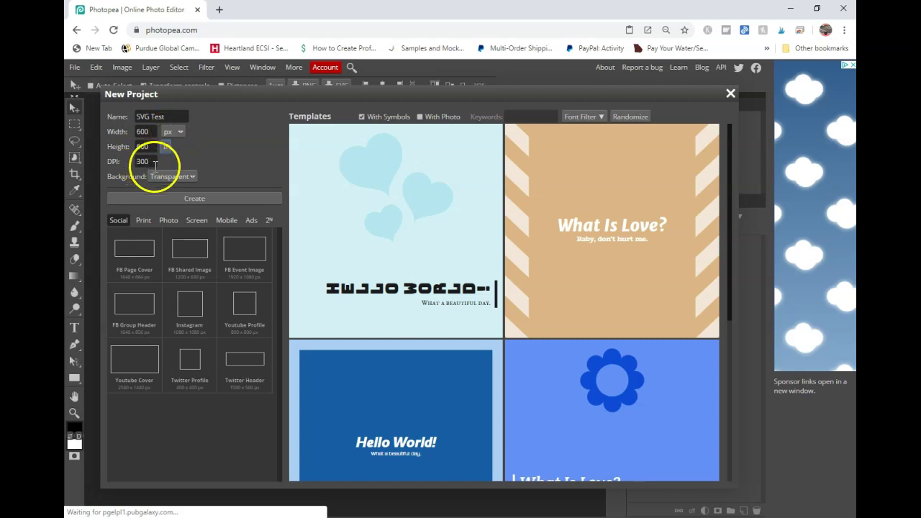
left_click(208, 199)
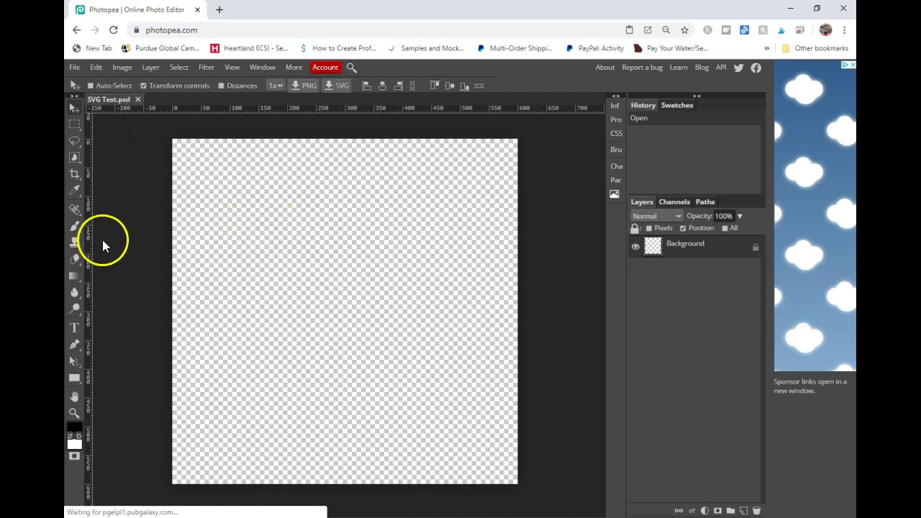
Open SVG file (2) from the Shamrock folder, then go back to the SVG Test document
left_click(75, 67)
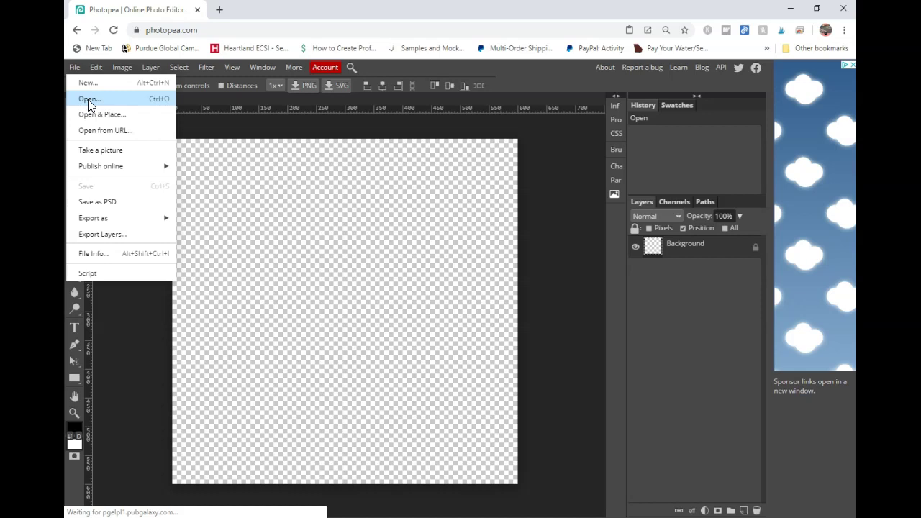
left_click(89, 100)
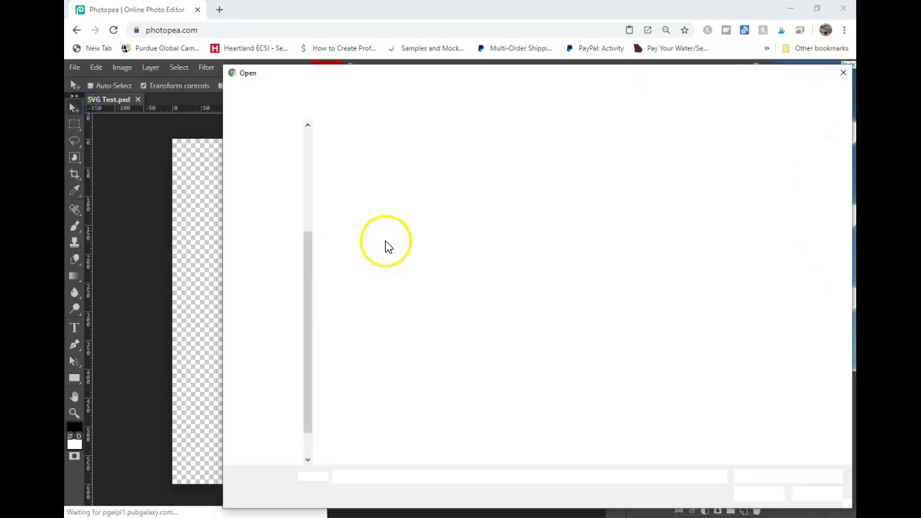
double_click(408, 149)
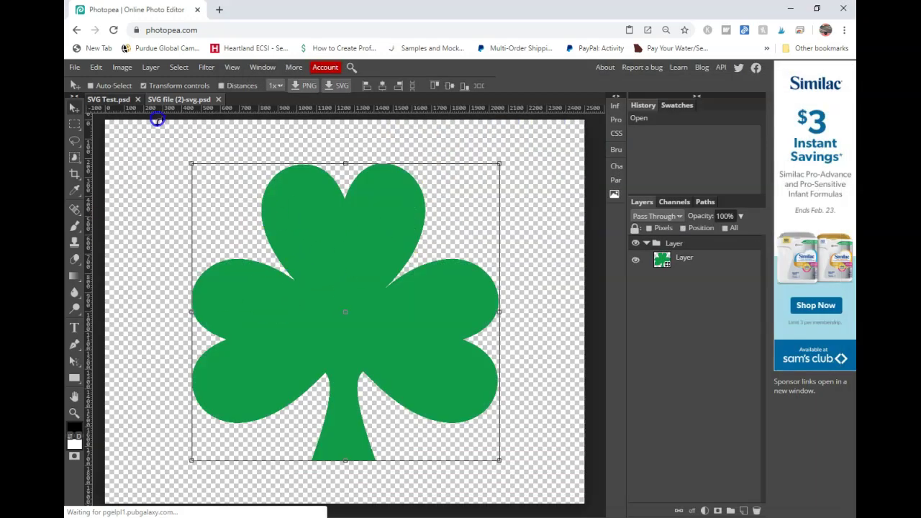
left_click(102, 99)
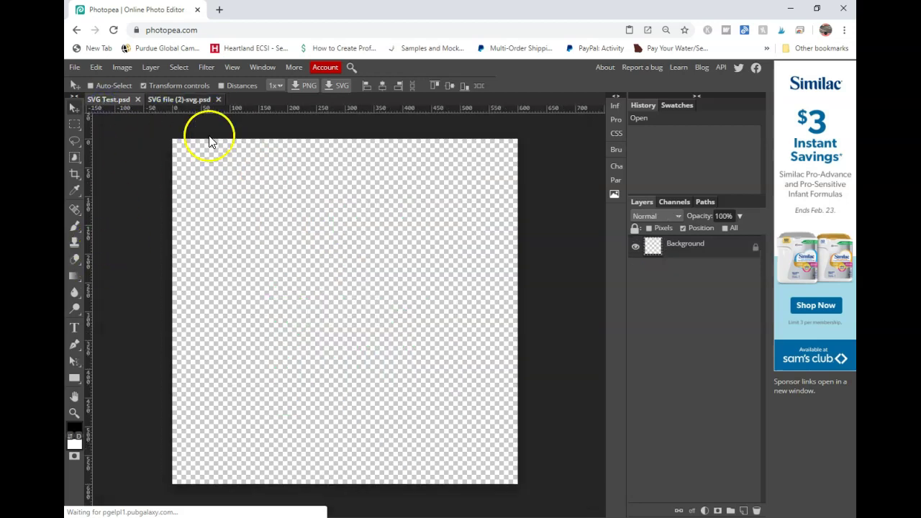
Duplicate the shamrock layer into SVG Test.psd and switch to that document
left_click(187, 101)
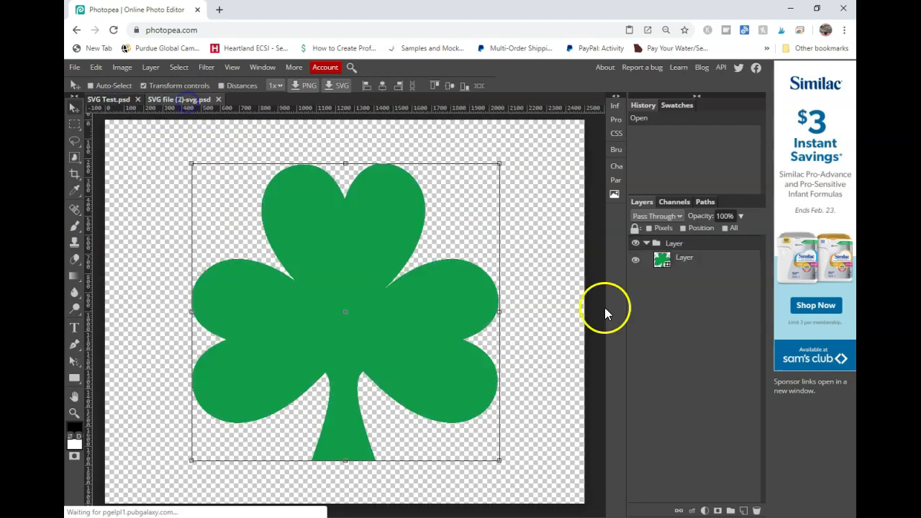
right_click(663, 263)
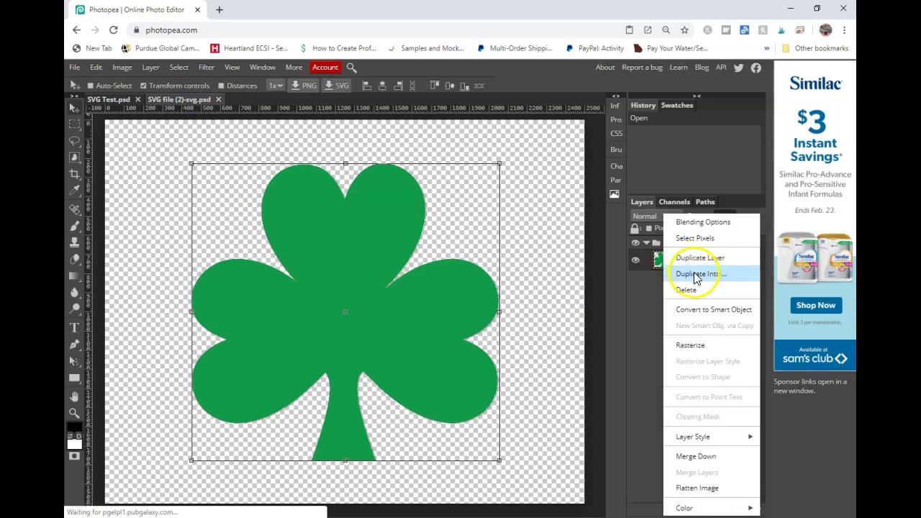
left_click(692, 273)
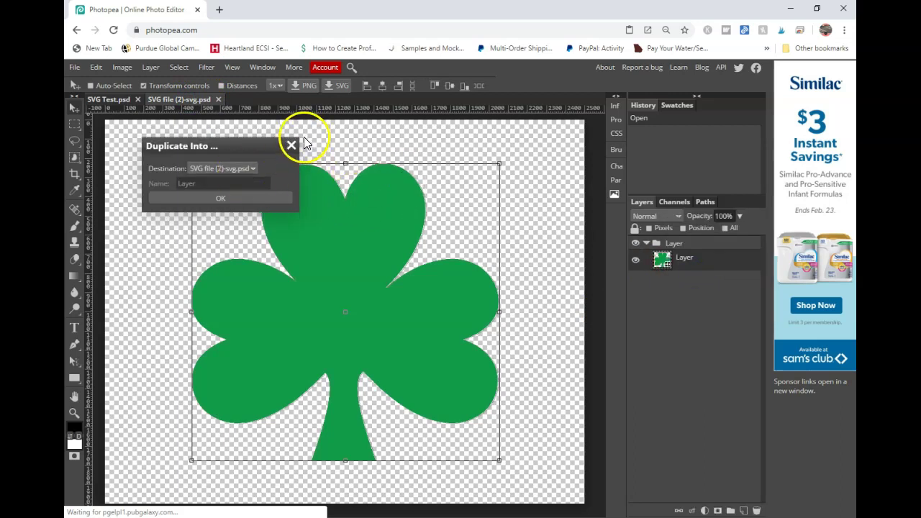
left_click(291, 145)
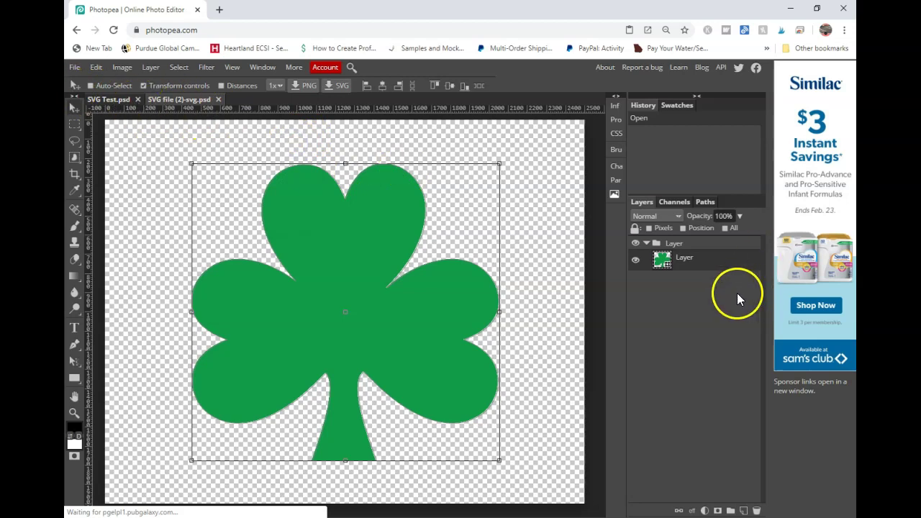
right_click(683, 261)
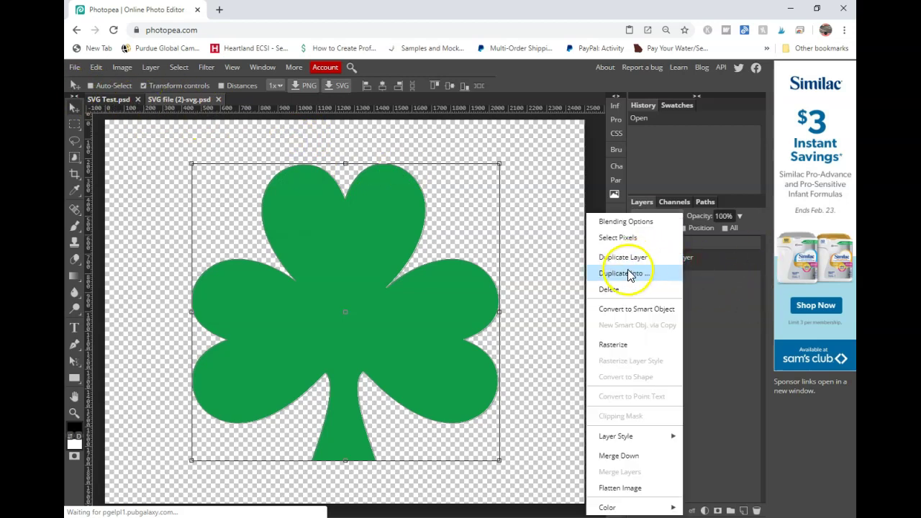
right_click(712, 257)
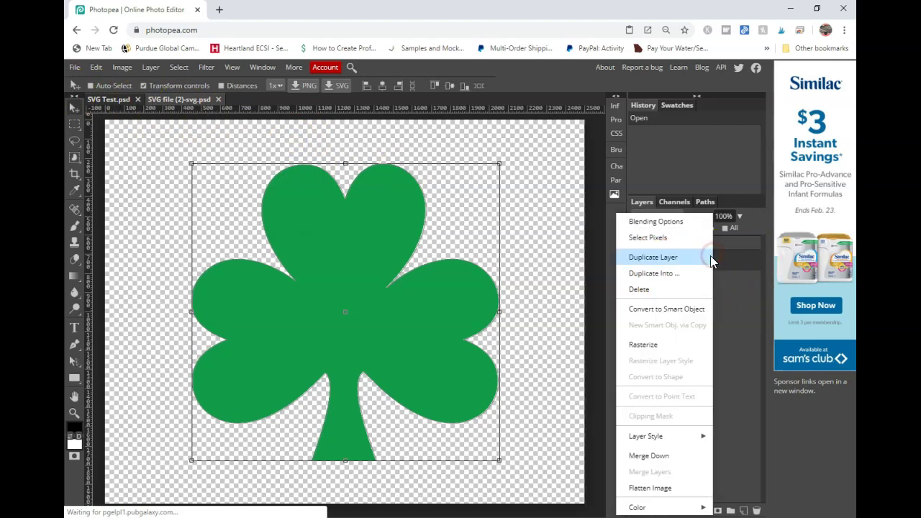
left_click(654, 273)
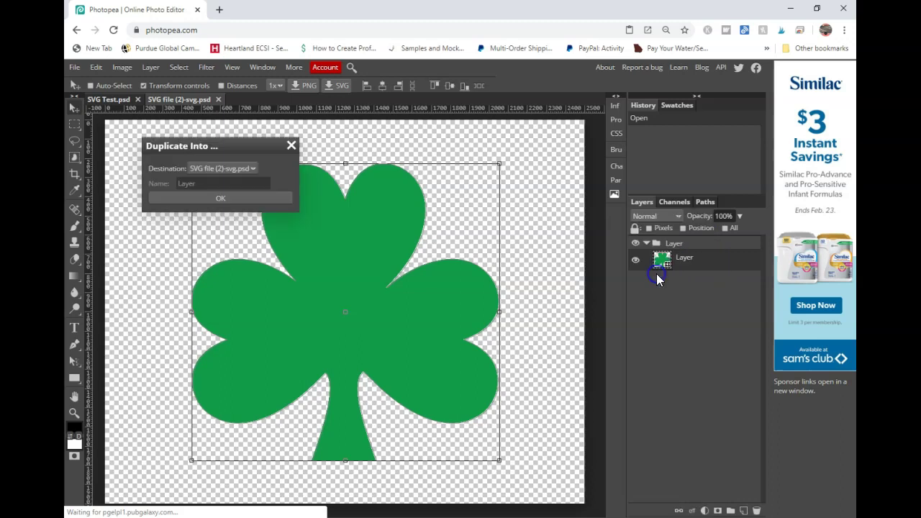
left_click(228, 172)
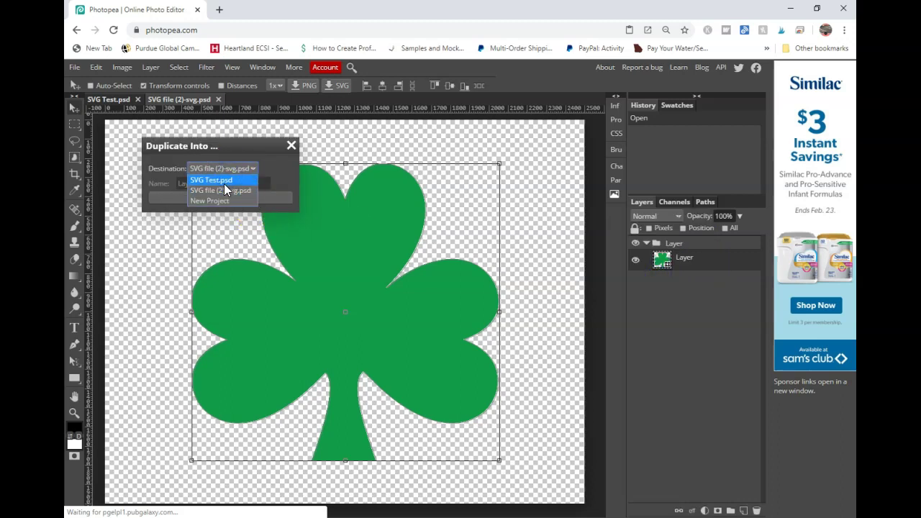
left_click(223, 184)
left_click(222, 197)
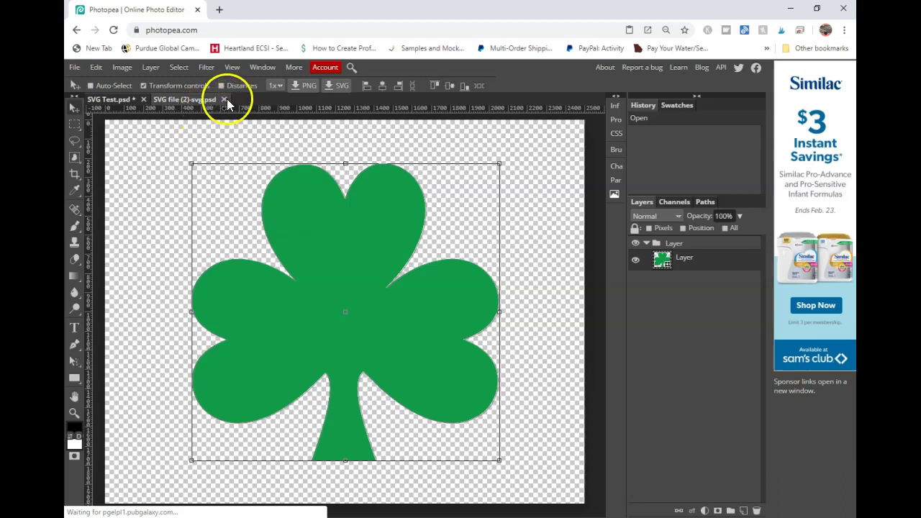
left_click(108, 99)
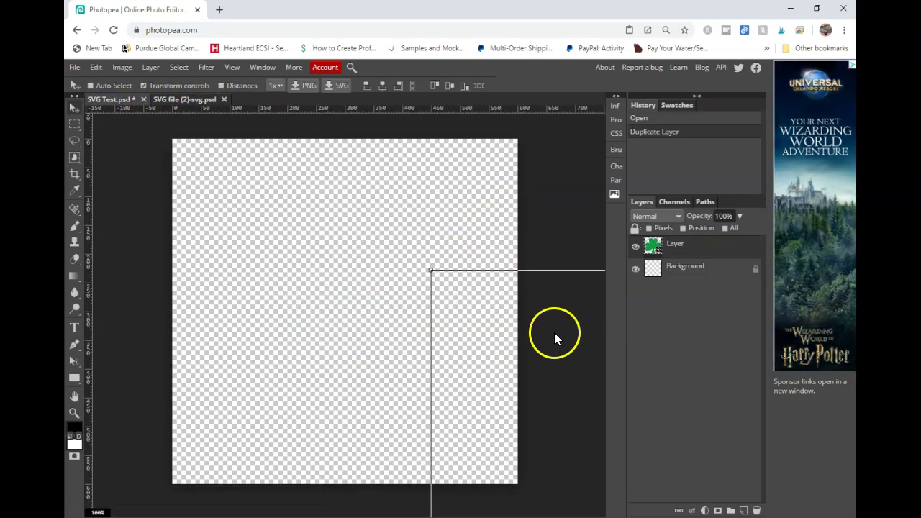
Transform the shamrock layer to 50% width
left_click(430, 270)
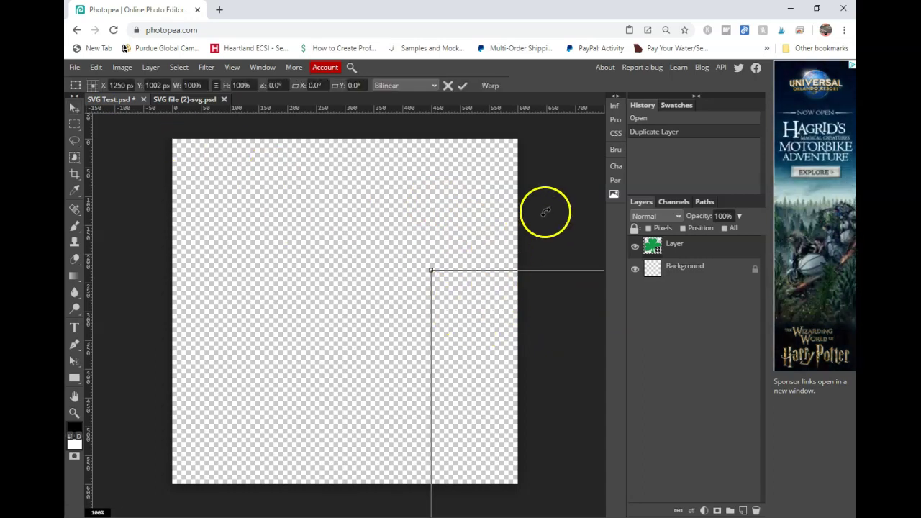
left_click(236, 138)
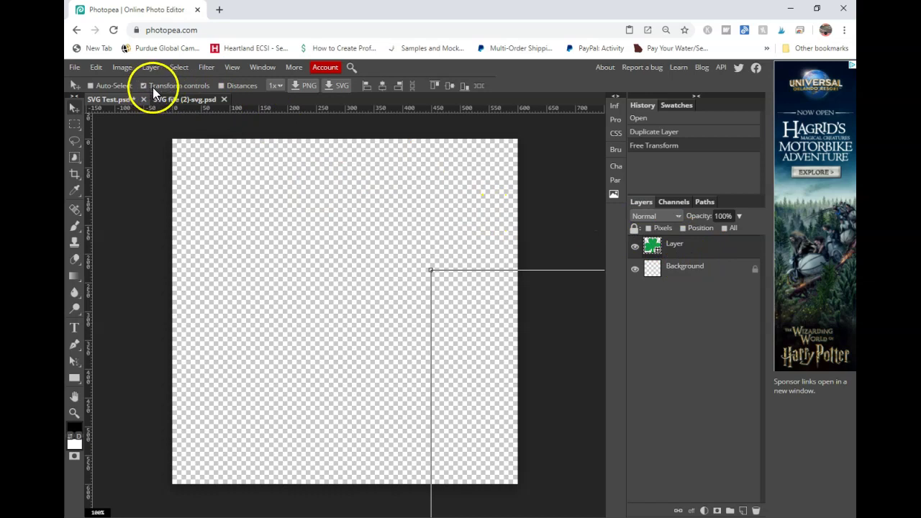
left_click(423, 267)
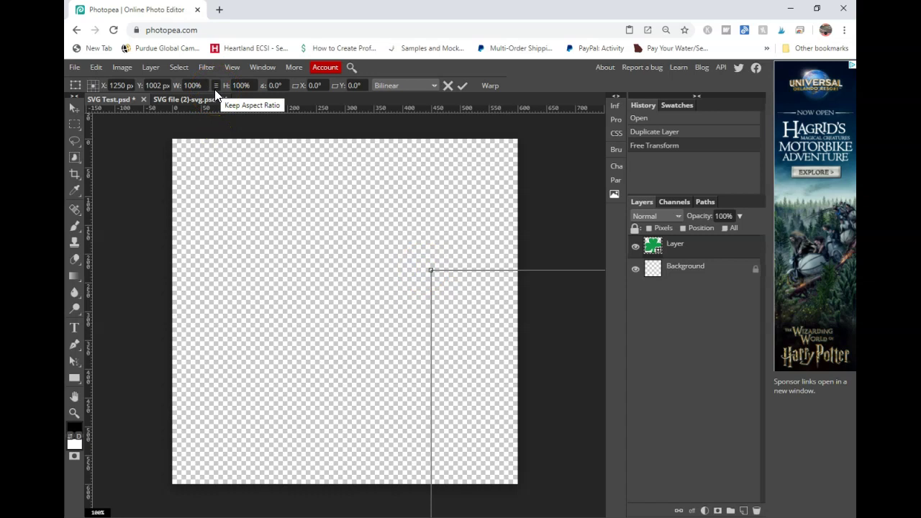
left_click(191, 85)
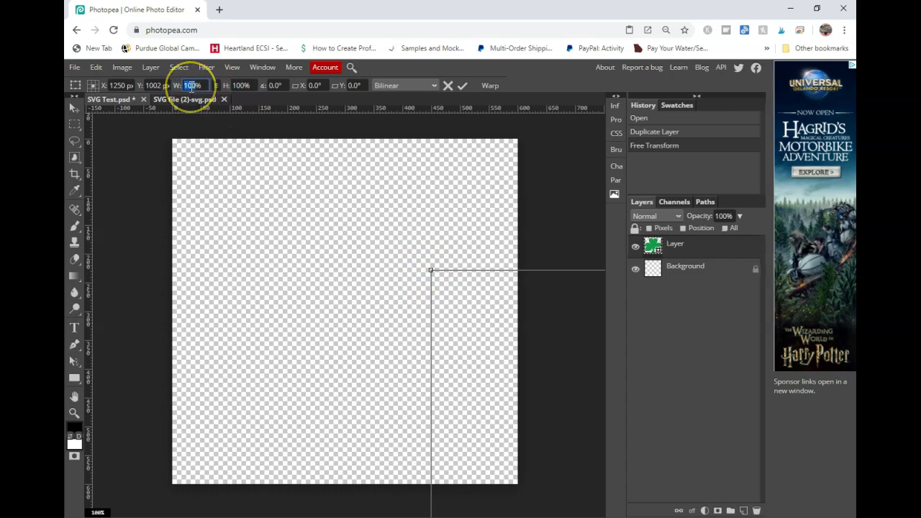
type("50")
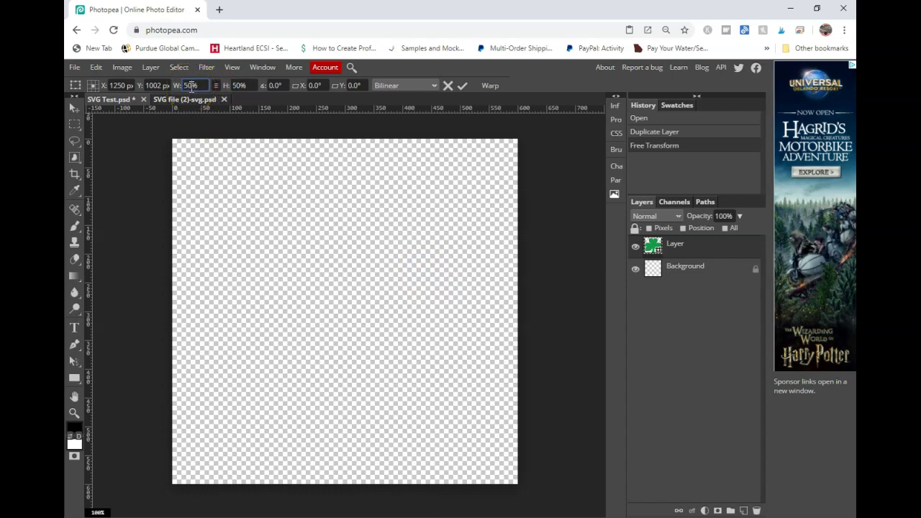
left_click(74, 109)
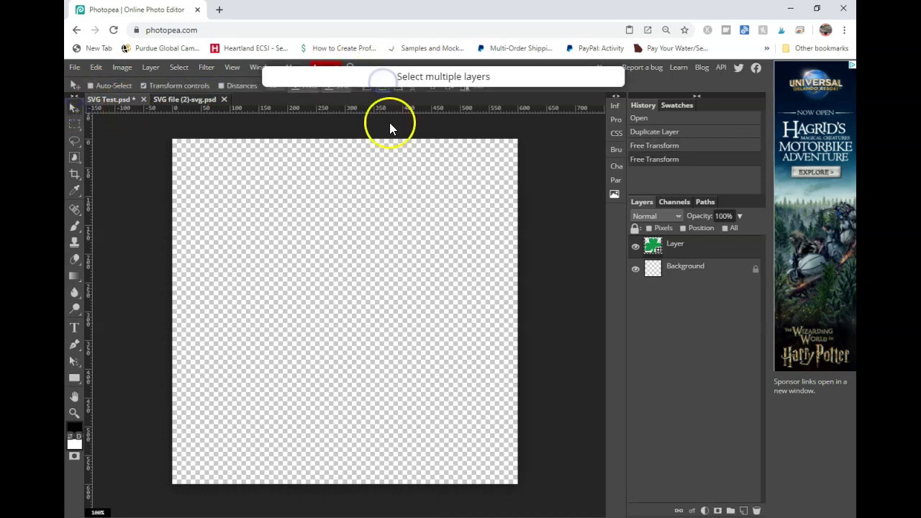
Unlock the Background and align the shamrock to horizontal centres and top edges
left_click(695, 270, "ctrl")
left_click(382, 86)
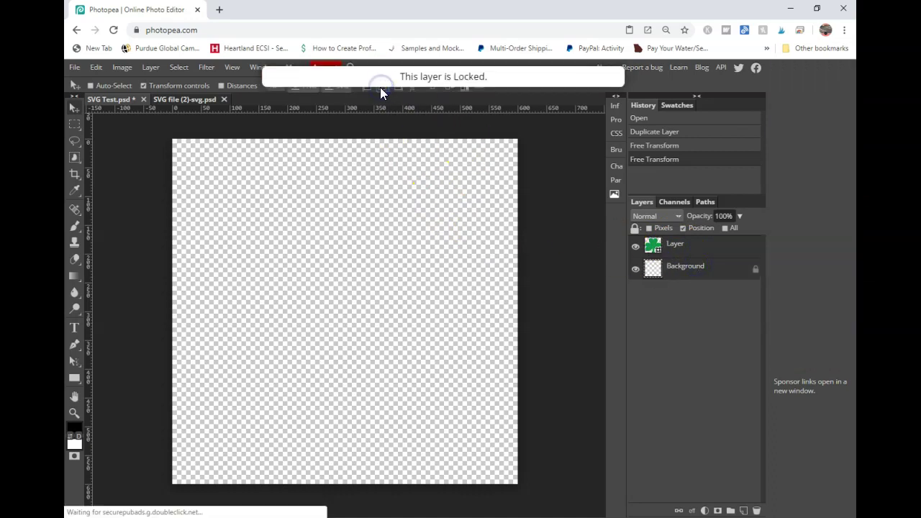
left_click(749, 269)
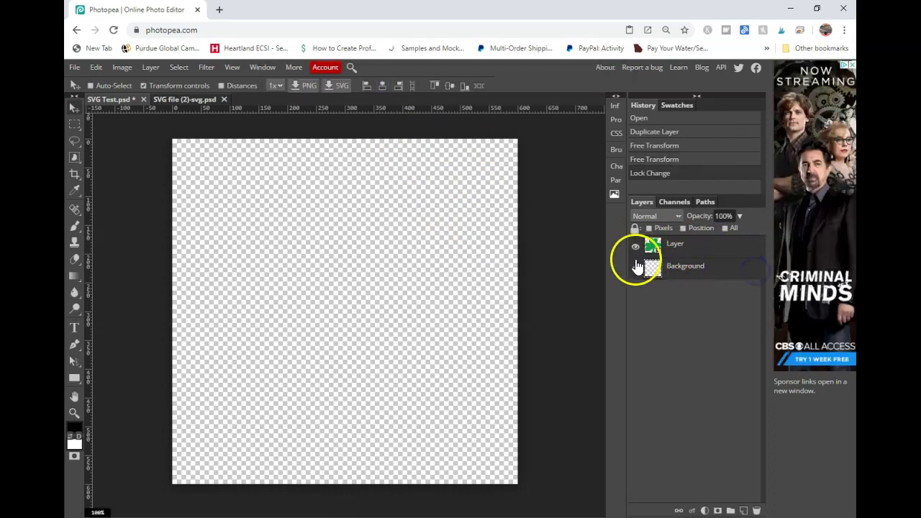
left_click(383, 85)
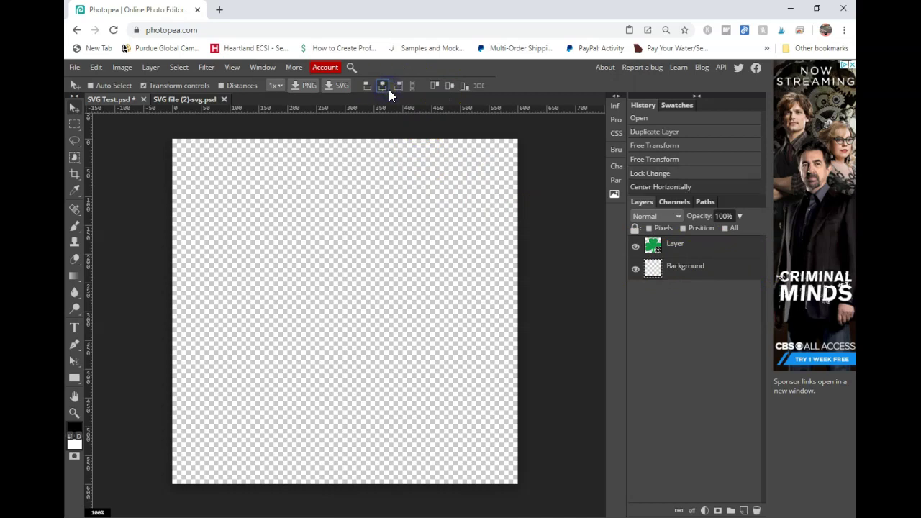
left_click(433, 85)
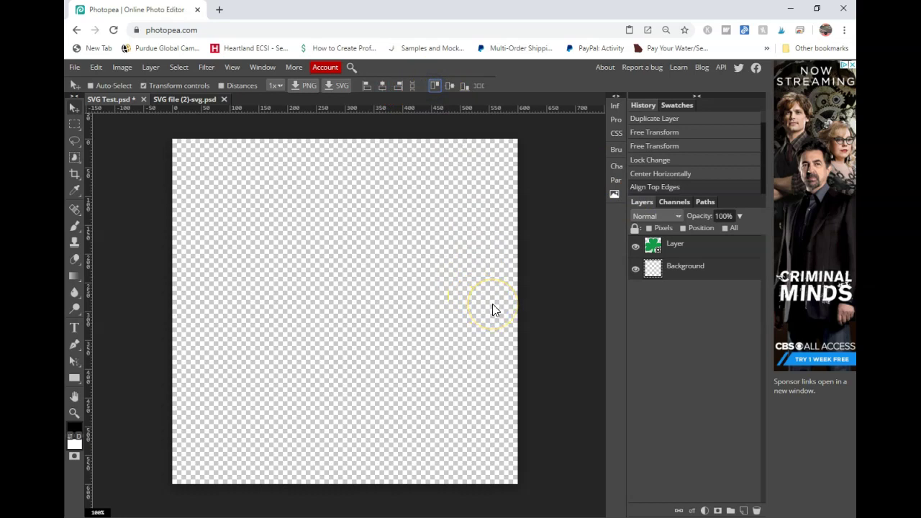
Drag the shamrock onto the canvas, scale it to 50%, and centre it at 100% zoom
key("ctrl+minus")
key("ctrl+minus")
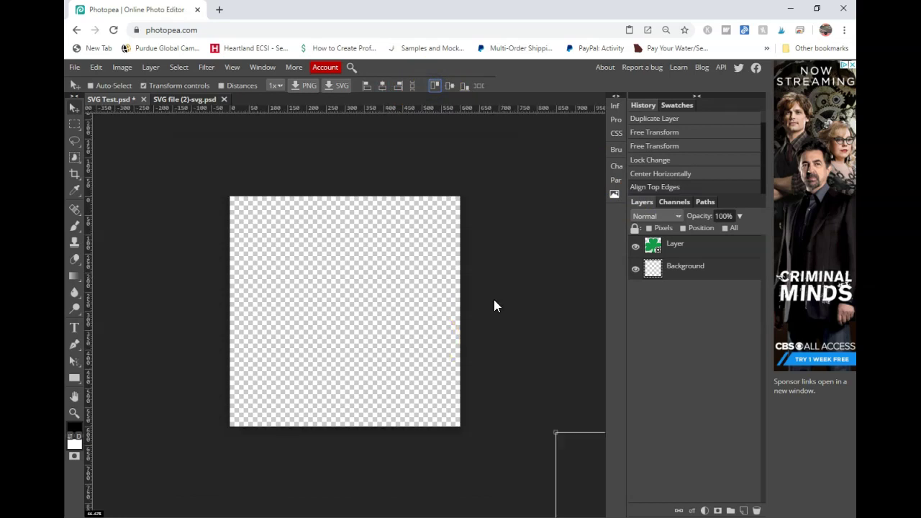
left_click_drag(561, 441, 284, 255)
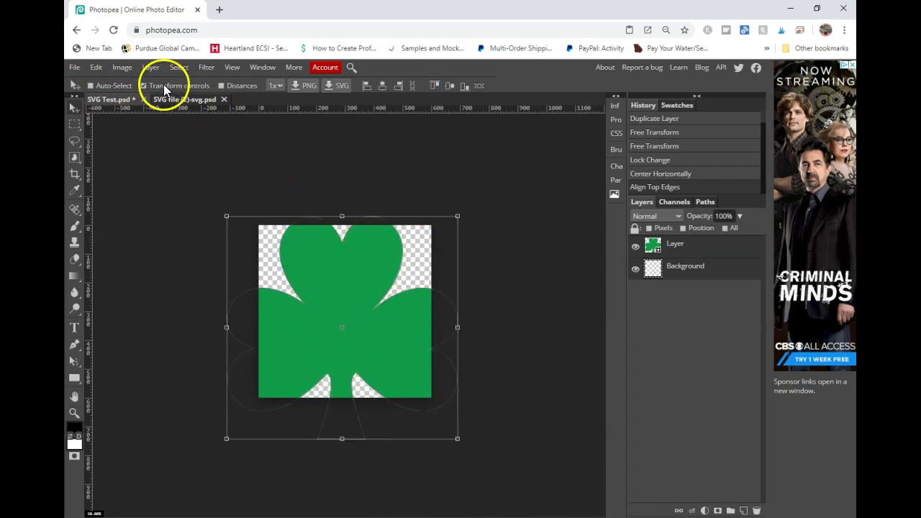
key("ctrl+t")
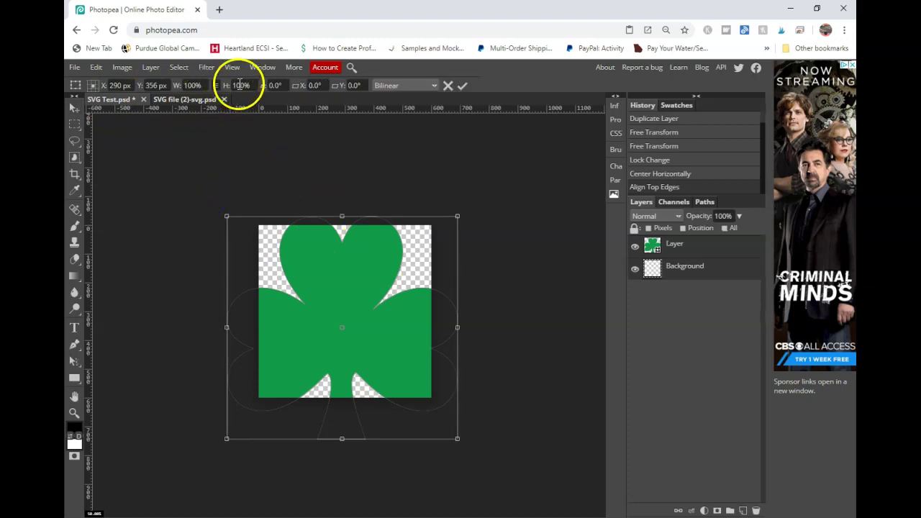
left_click(192, 85)
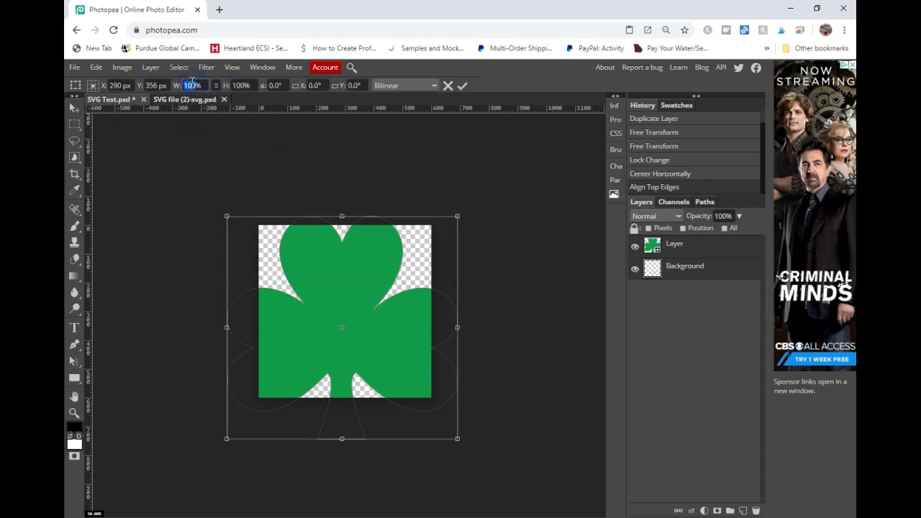
type("50")
key("Return")
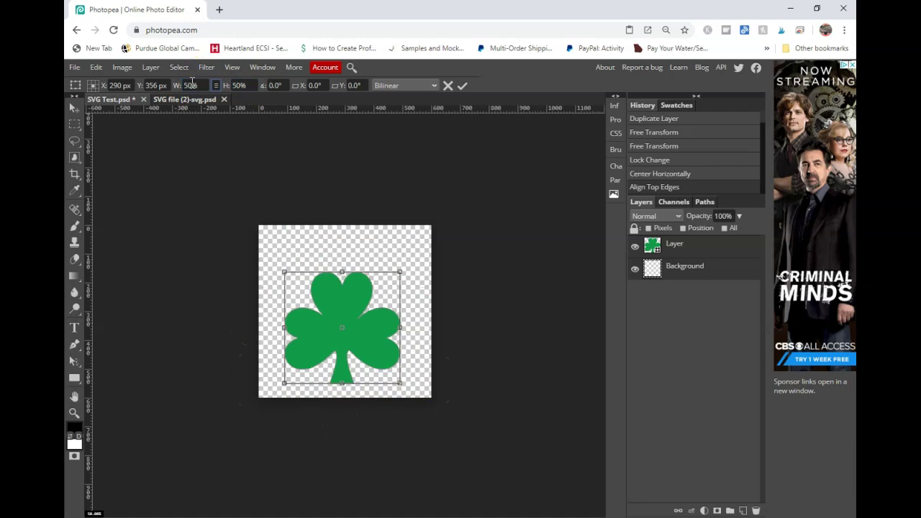
left_click(74, 106)
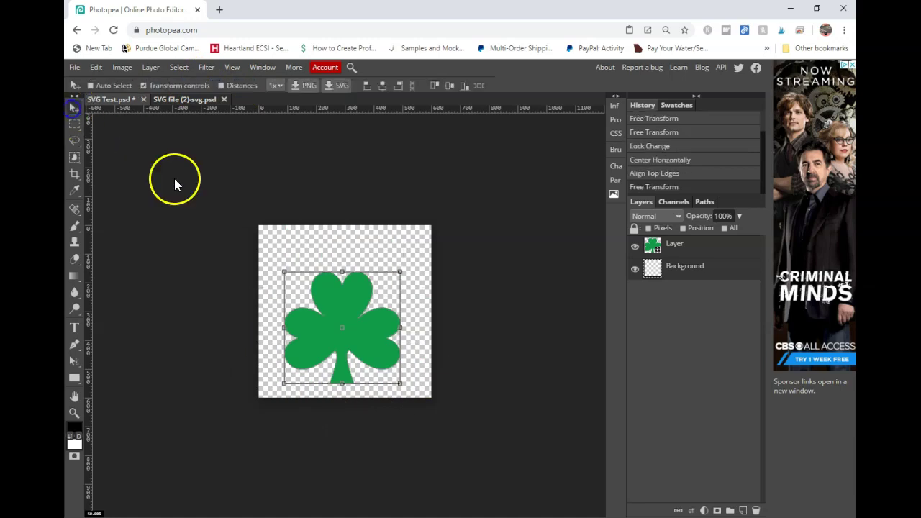
key("ctrl+1")
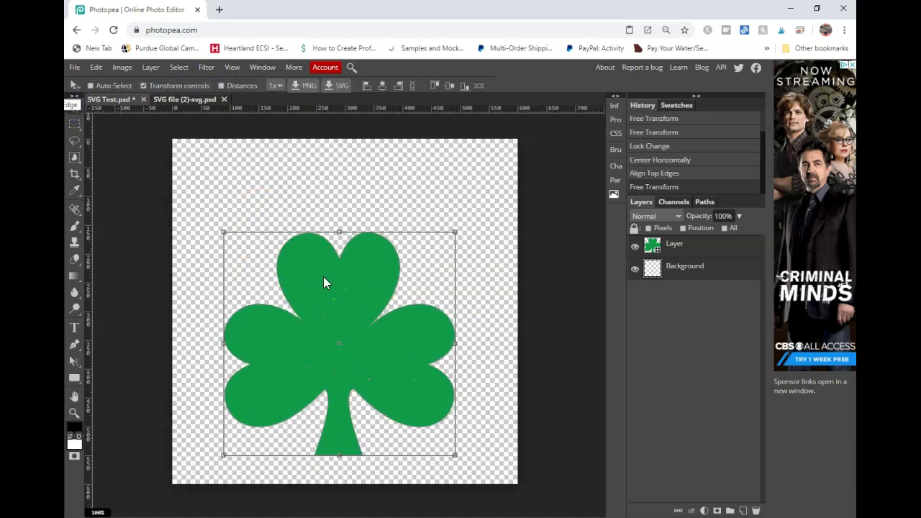
left_click_drag(501, 364, 508, 330)
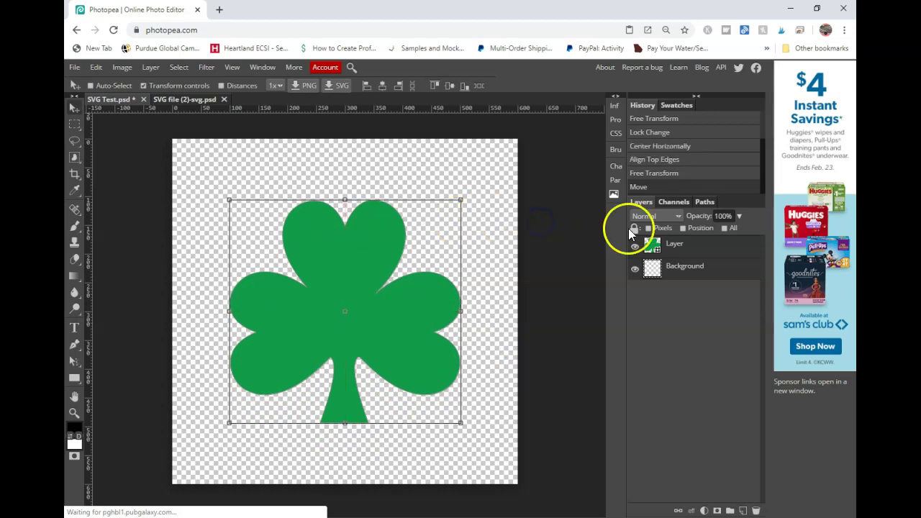
Switch to the Type tool and clear the font search so every font is listed
left_click(74, 329)
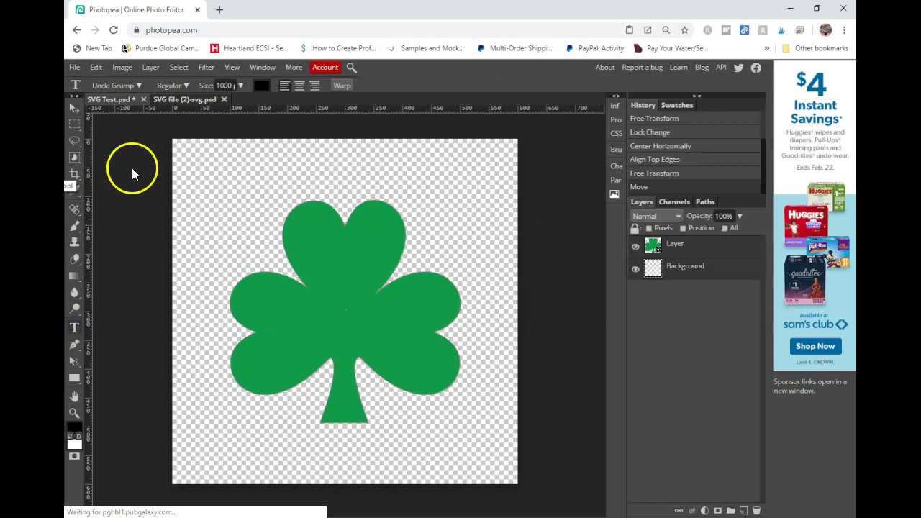
left_click(140, 85)
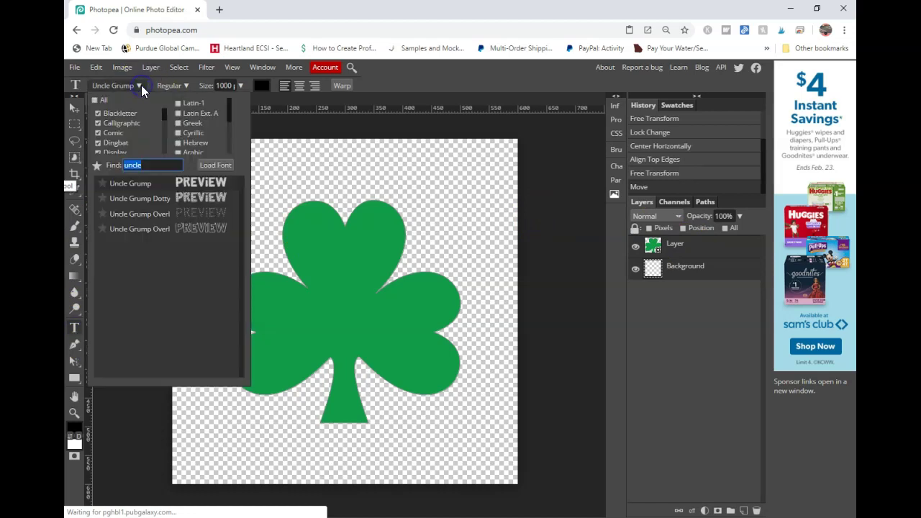
left_click(162, 165)
key("BackSpace")
key("BackSpace")
key("BackSpace")
key("BackSpace")
In File Explorer, open the Fonts folder and search for 'bro andy'
key("alt+Tab")
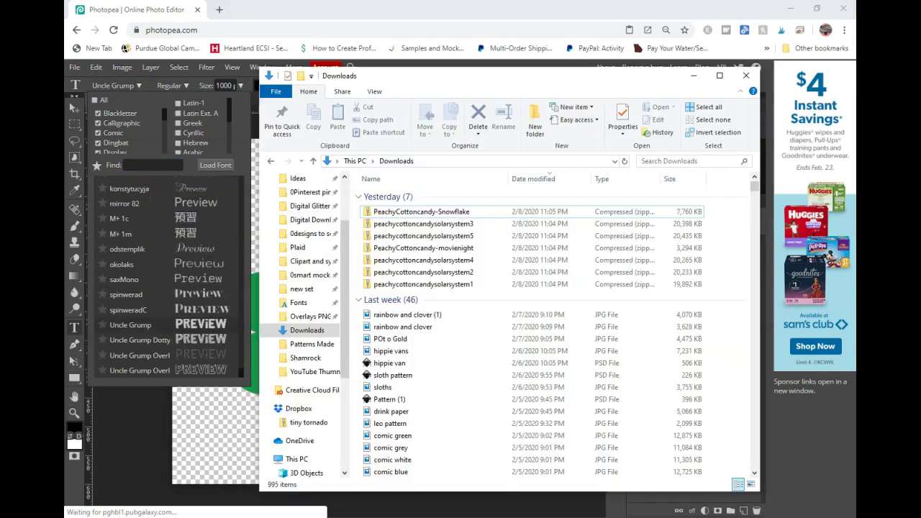
scroll(320, 323, "up", 2)
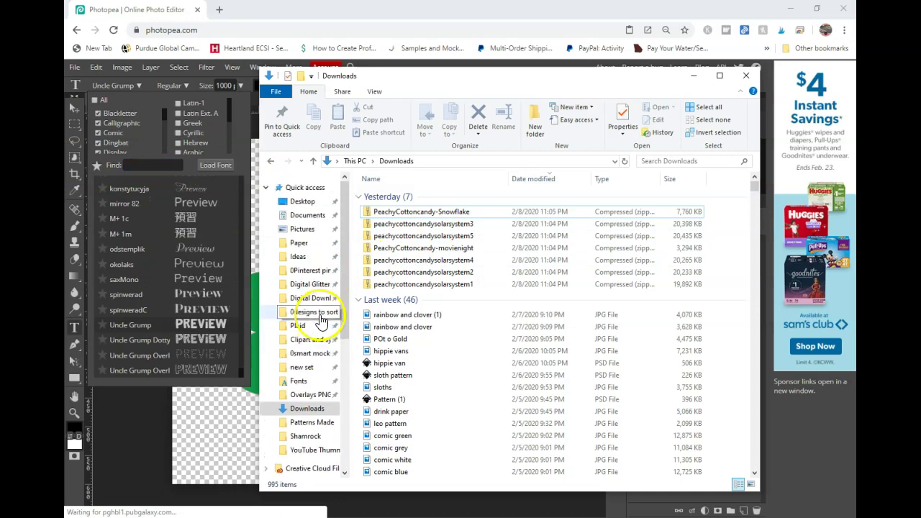
scroll(316, 279, "down", 1)
left_click(298, 344)
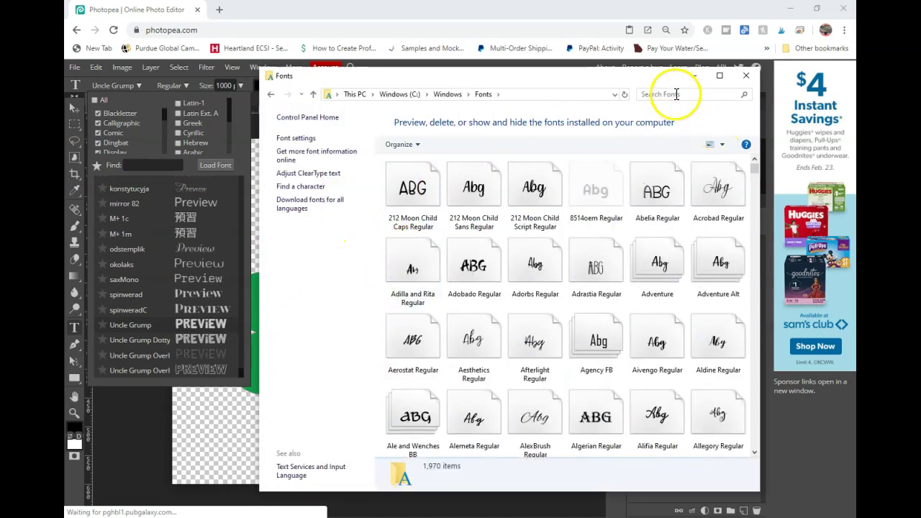
left_click(675, 93)
left_click(681, 97)
type("brp")
key("BackSpace")
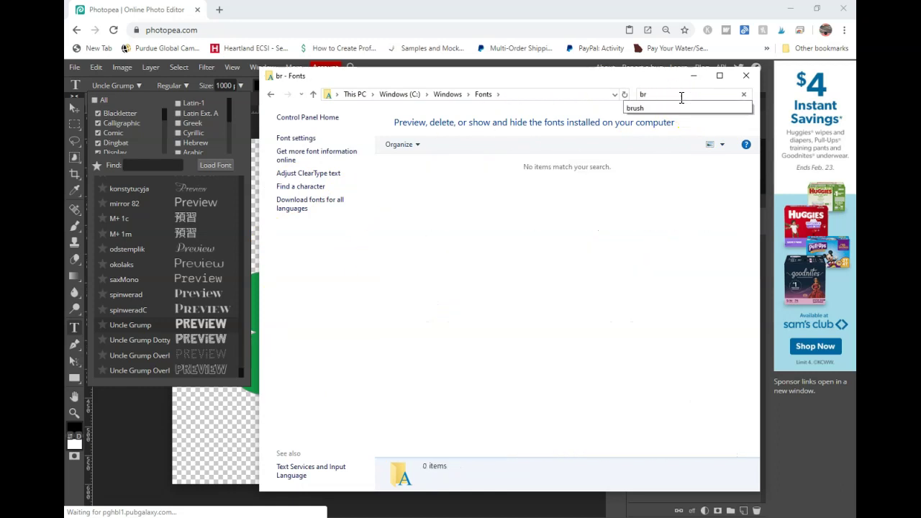
type("o andy")
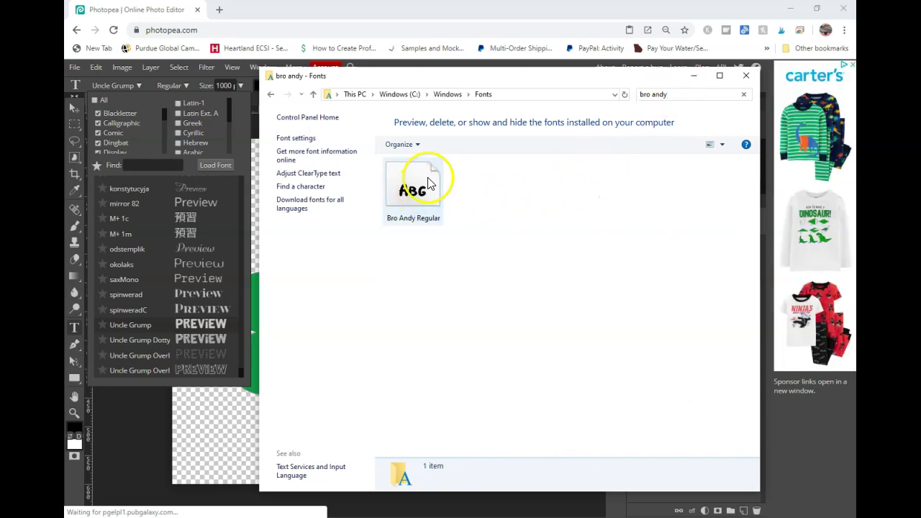
Drag the Bro Andy Regular font onto the Photopea window to load it
left_click_drag(420, 194, 184, 211)
left_click(559, 94)
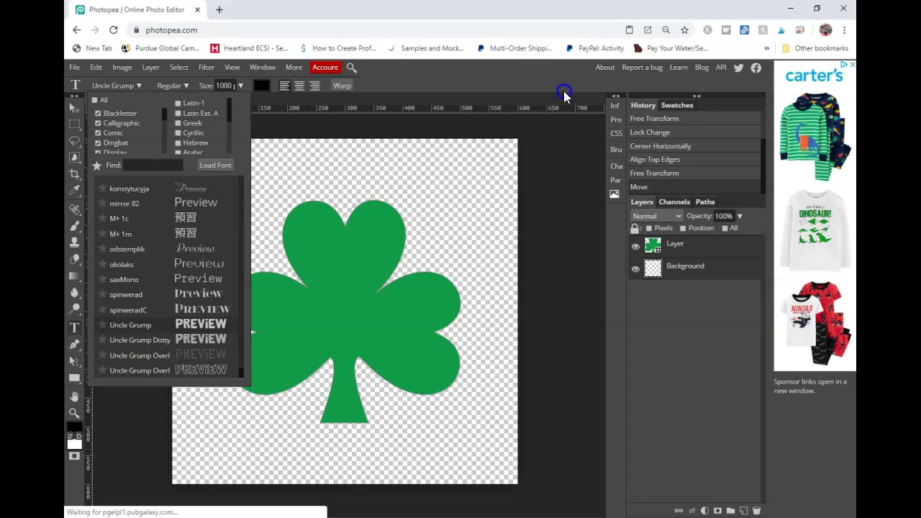
left_click(395, 130)
key("alt+Tab")
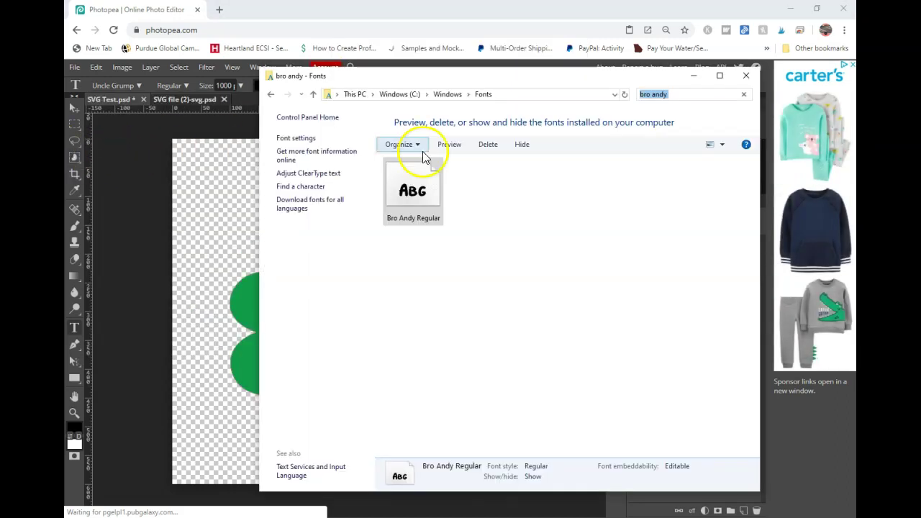
left_click_drag(411, 191, 173, 205)
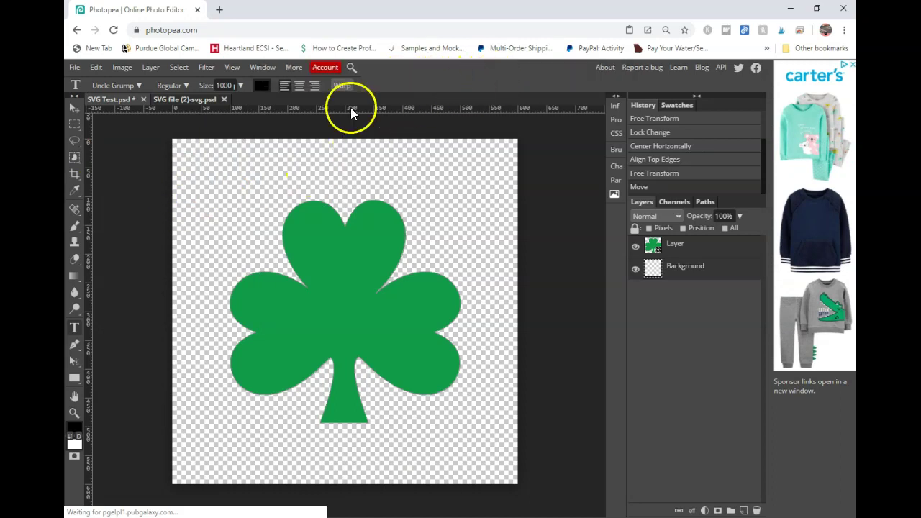
Find and choose Bro Andy in the font list, and pick black as the foreground colour
left_click(126, 86)
left_click(157, 166)
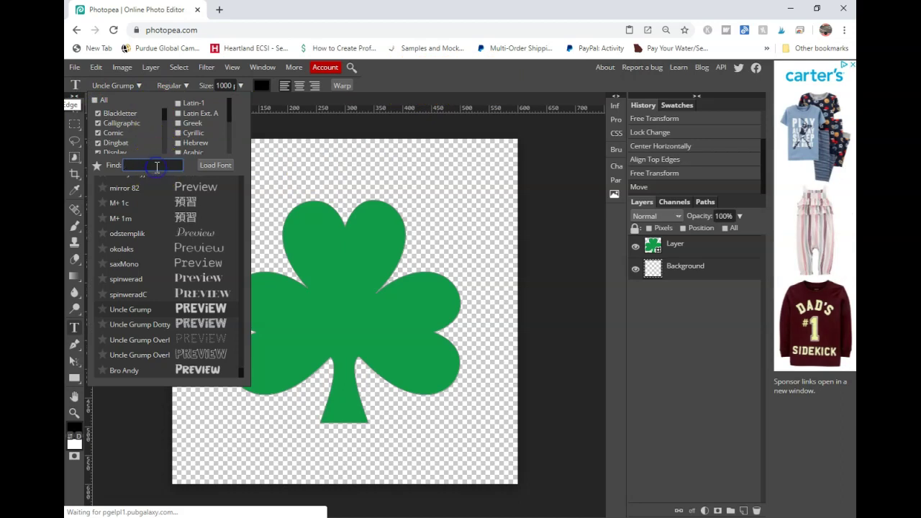
type("bro")
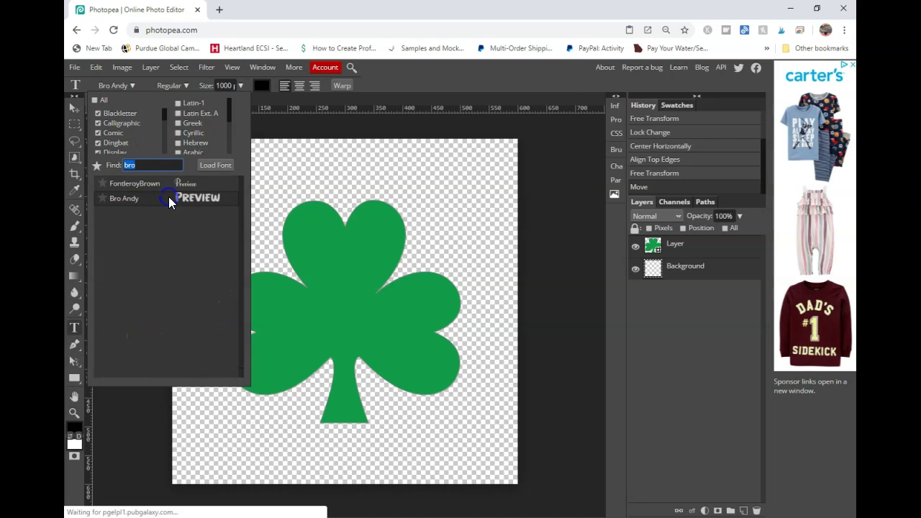
left_click(401, 137)
double_click(226, 85)
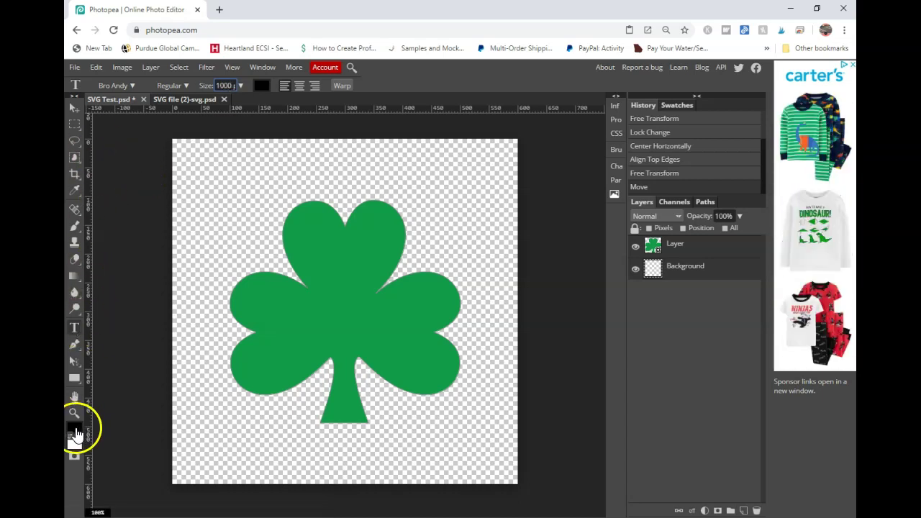
left_click(74, 432)
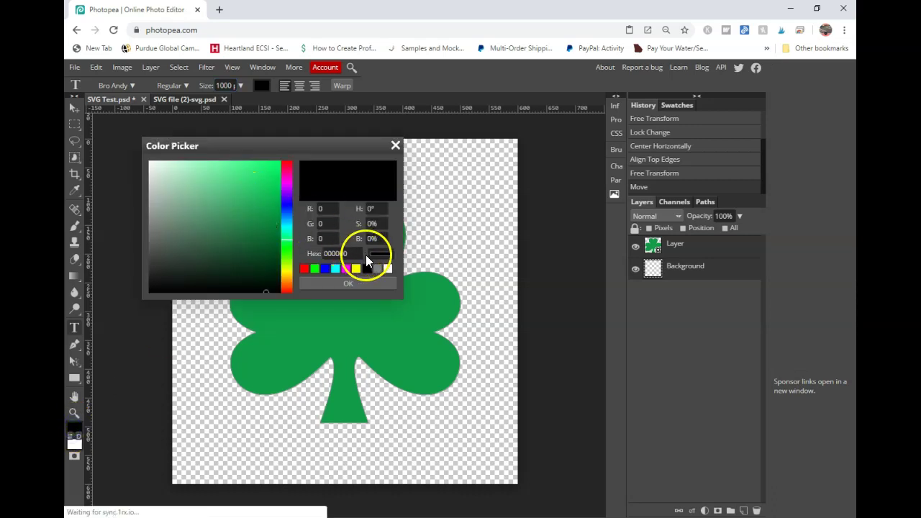
left_click(367, 269)
Confirm black, discard a test letter on the canvas, and restart the Type tool
left_click(343, 283)
left_click(112, 260)
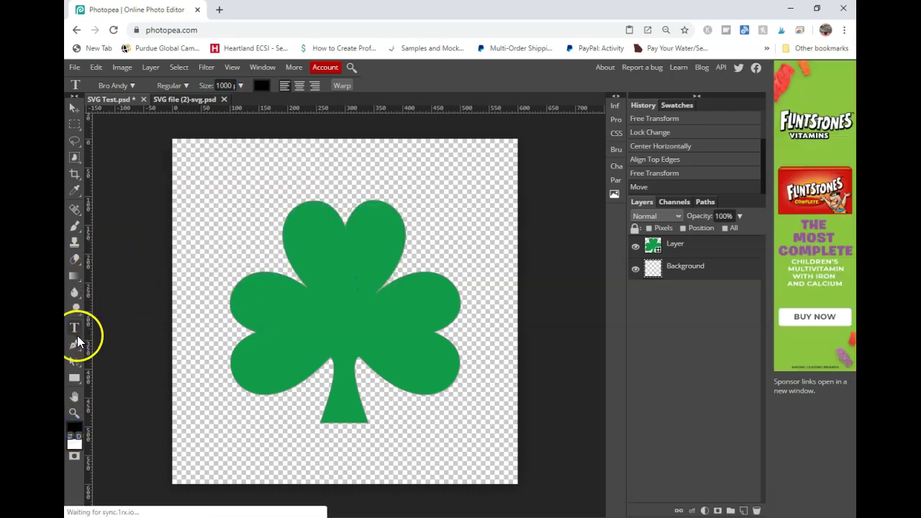
left_click(191, 211)
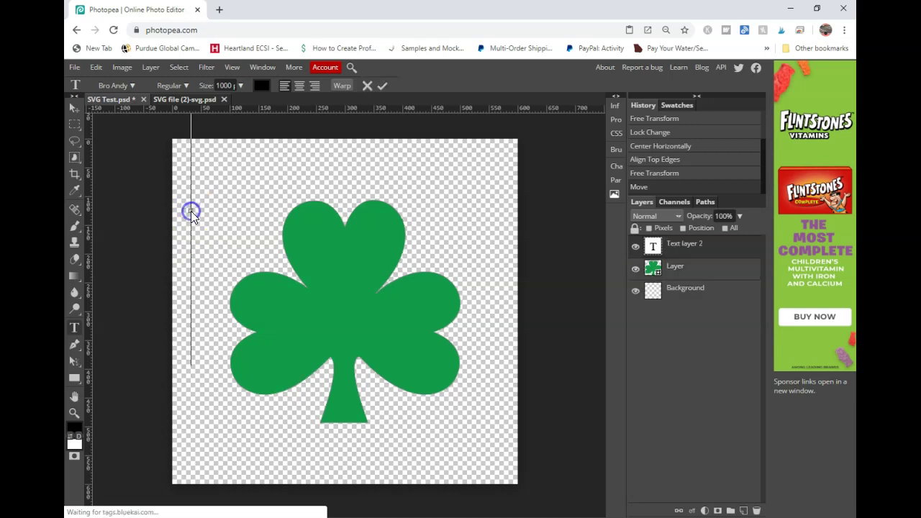
type("O")
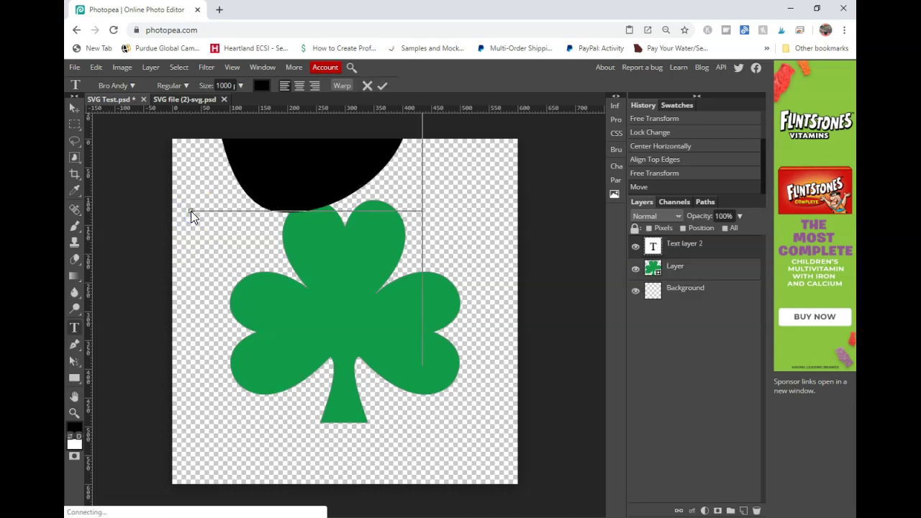
key("BackSpace")
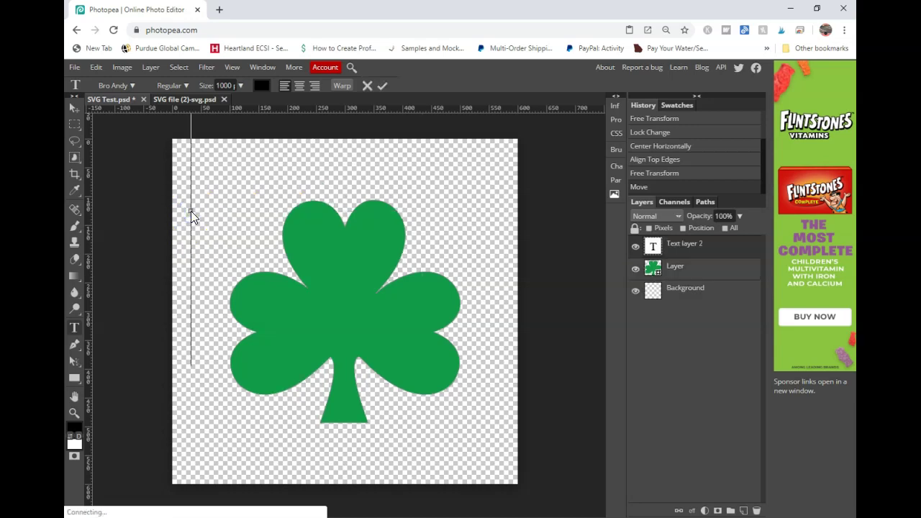
left_click(219, 81)
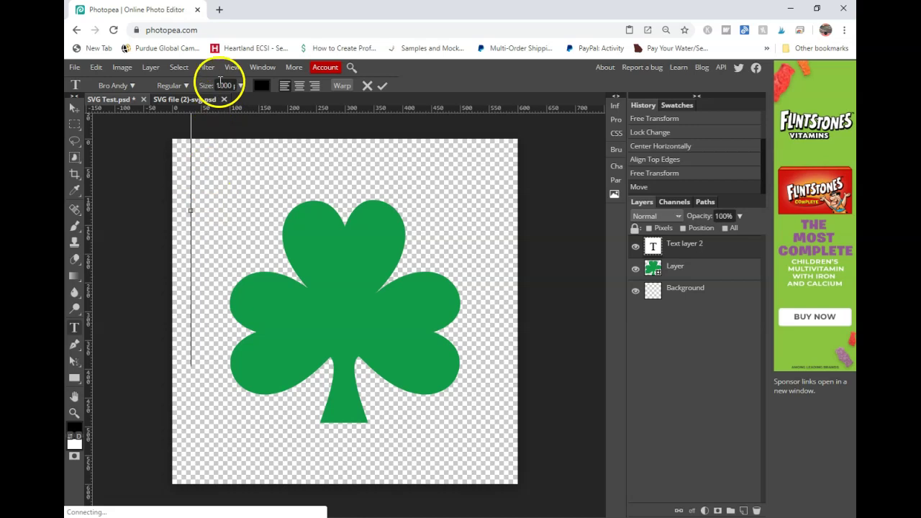
left_click(75, 108)
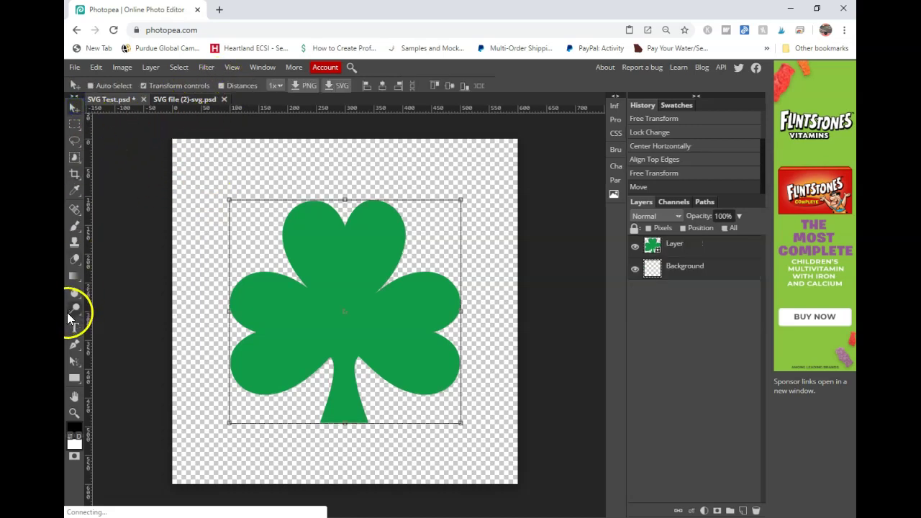
left_click(75, 330)
left_click(220, 84)
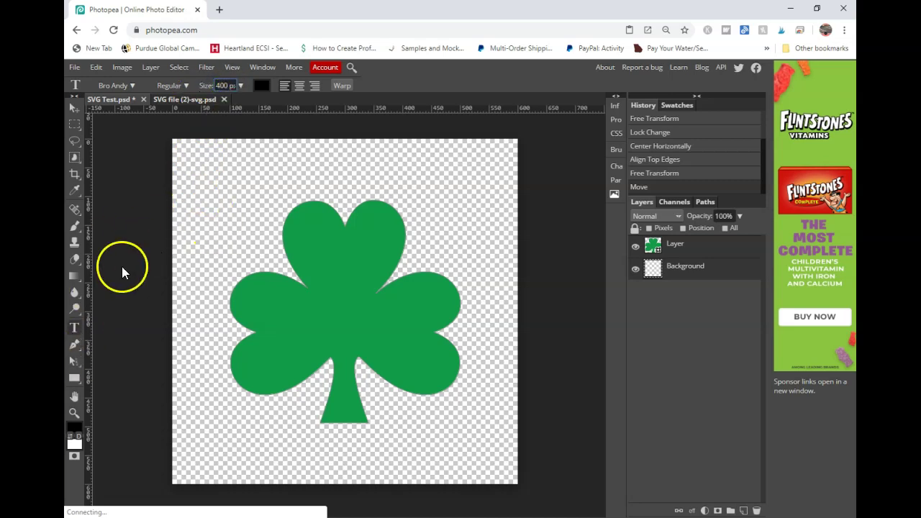
Type LUCKY near the canvas's top left and set it to 100 px
left_click(198, 201)
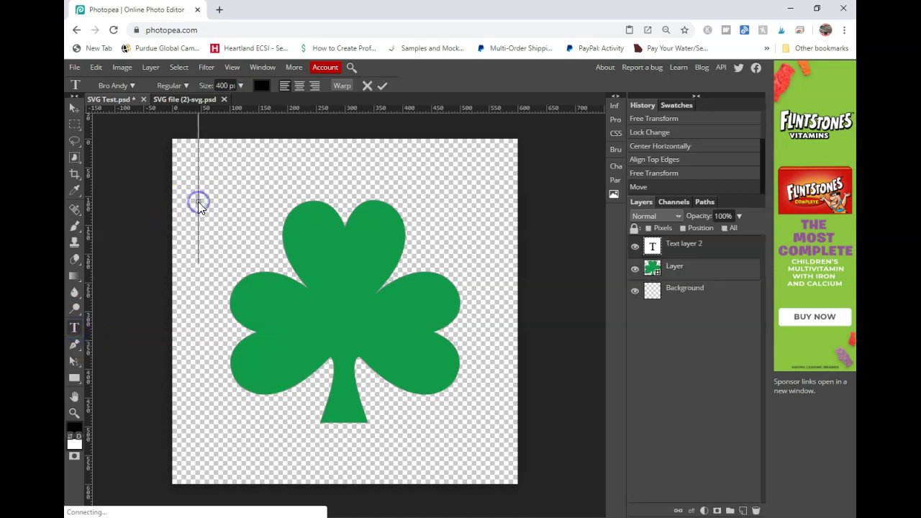
type("LUCK")
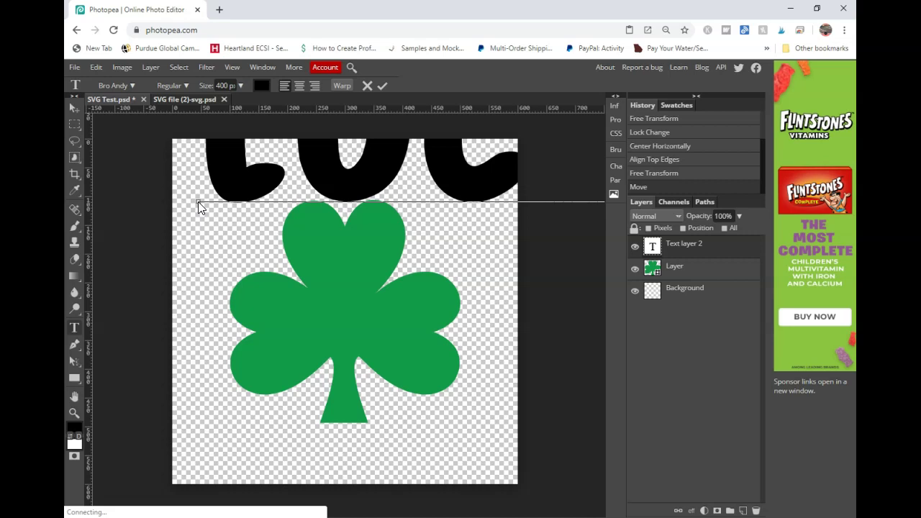
left_click_drag(195, 169, 683, 216)
left_click(225, 86)
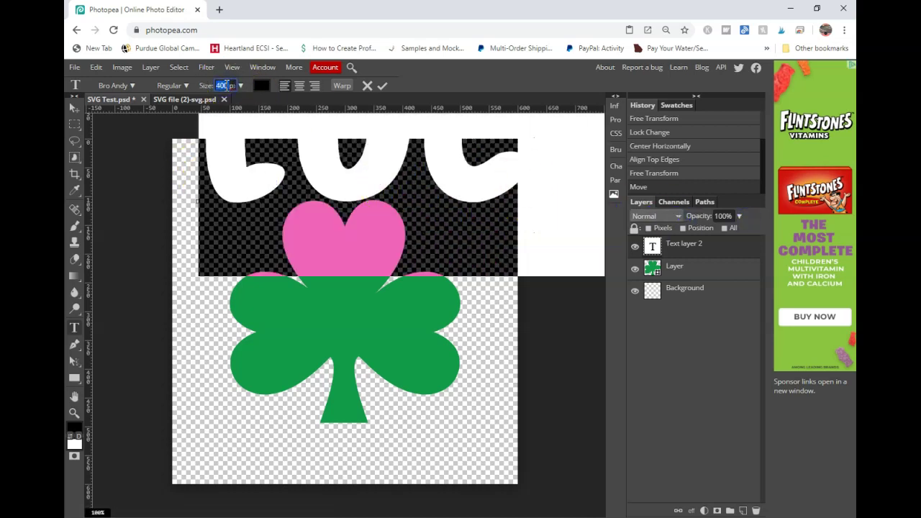
type("100")
key("Return")
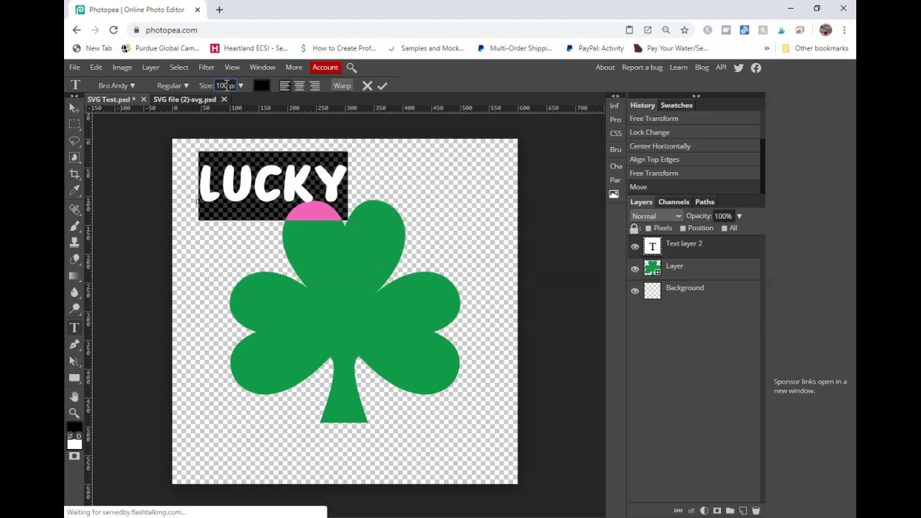
Resize the text to 200 px, commit it, and drag it onto the shamrock's centre
left_click(227, 85)
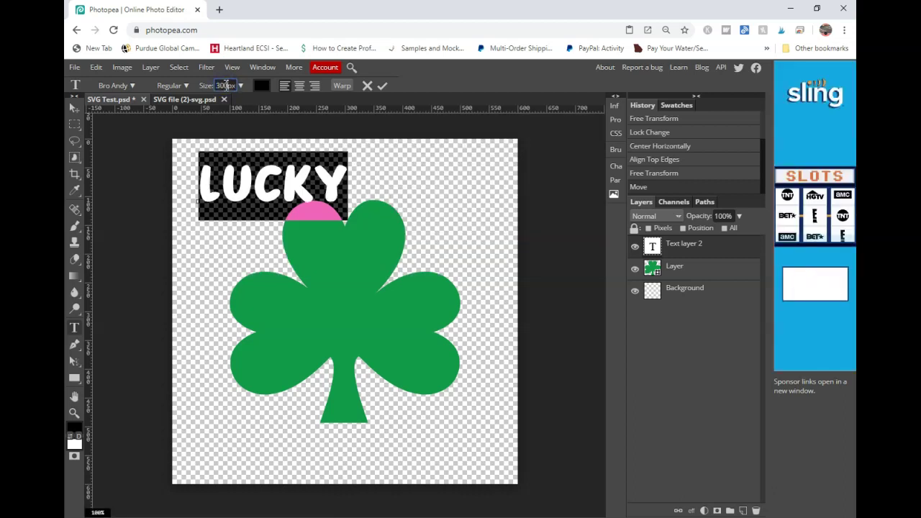
type("300")
key("Return")
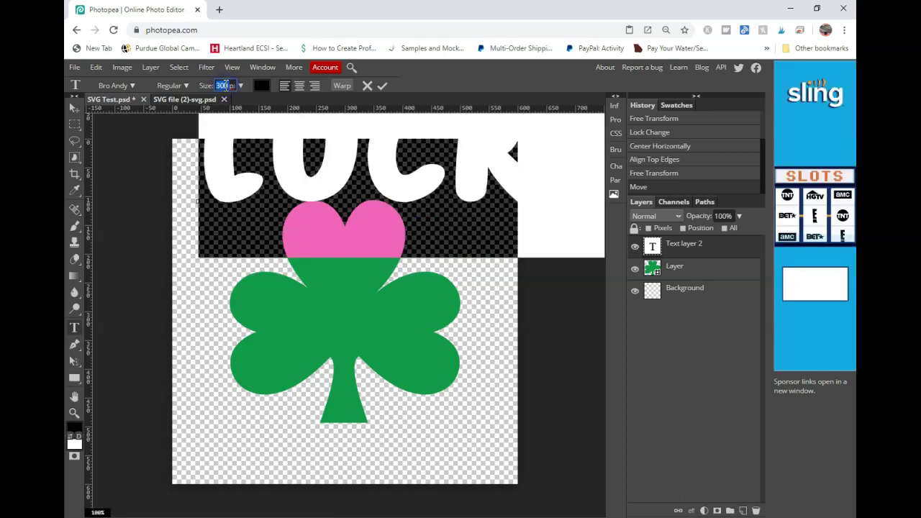
type("200")
key("Return")
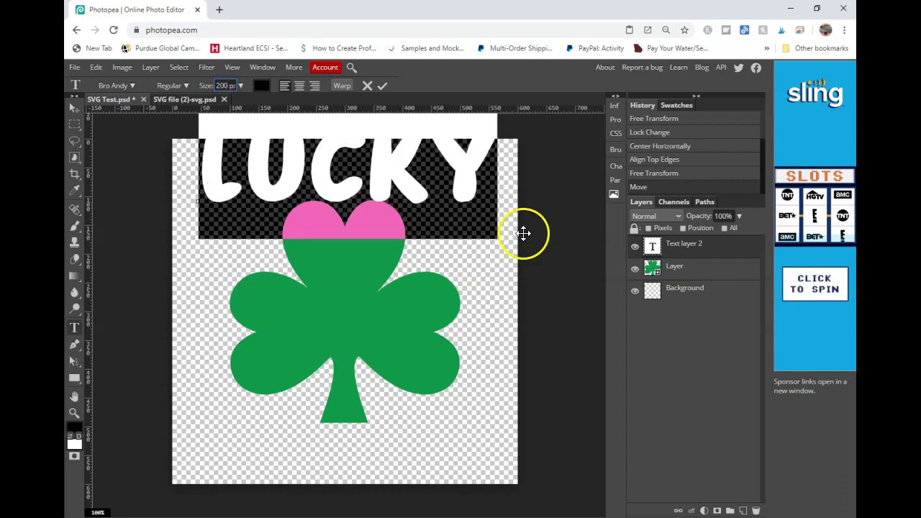
left_click(75, 105)
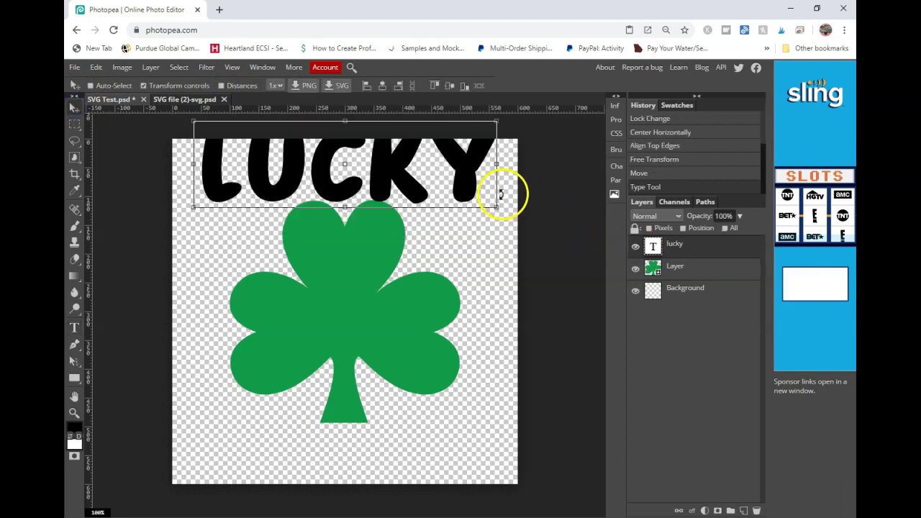
left_click_drag(575, 186, 577, 336)
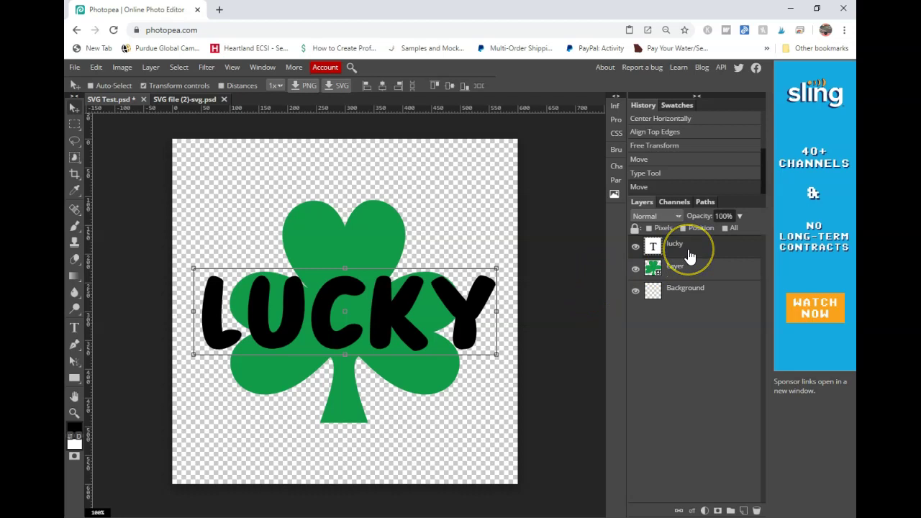
Convert the lucky text layer into a shape
right_click(689, 256)
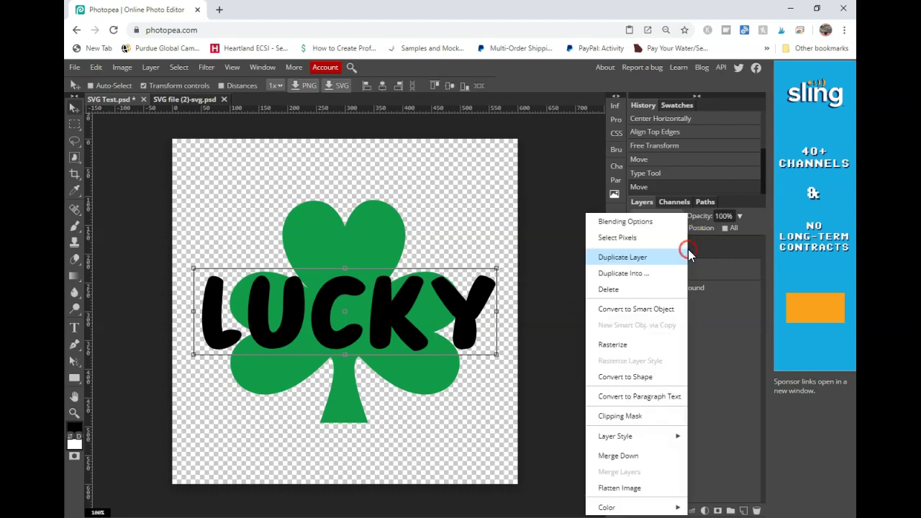
left_click(739, 370)
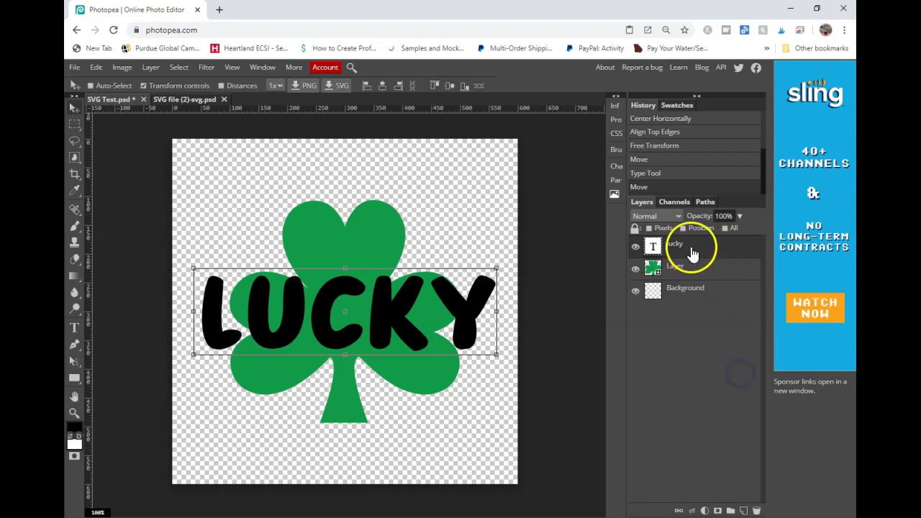
right_click(690, 250)
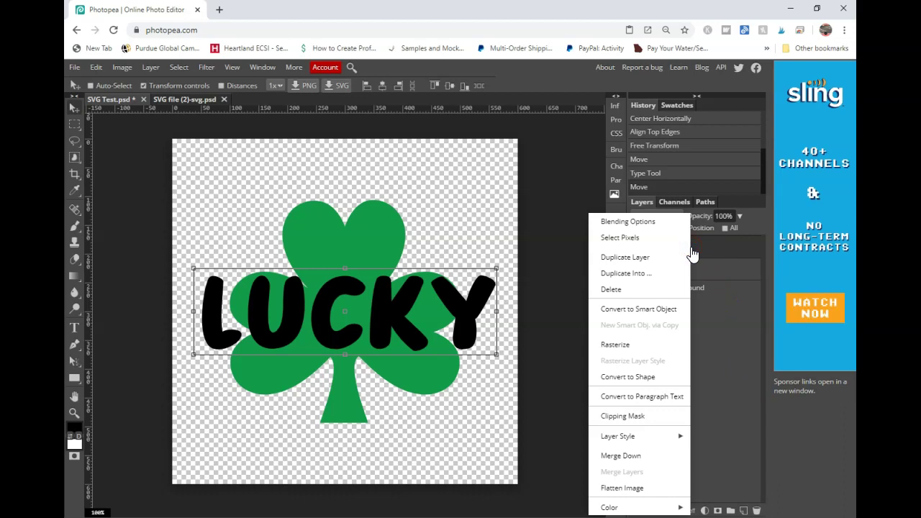
left_click(646, 375)
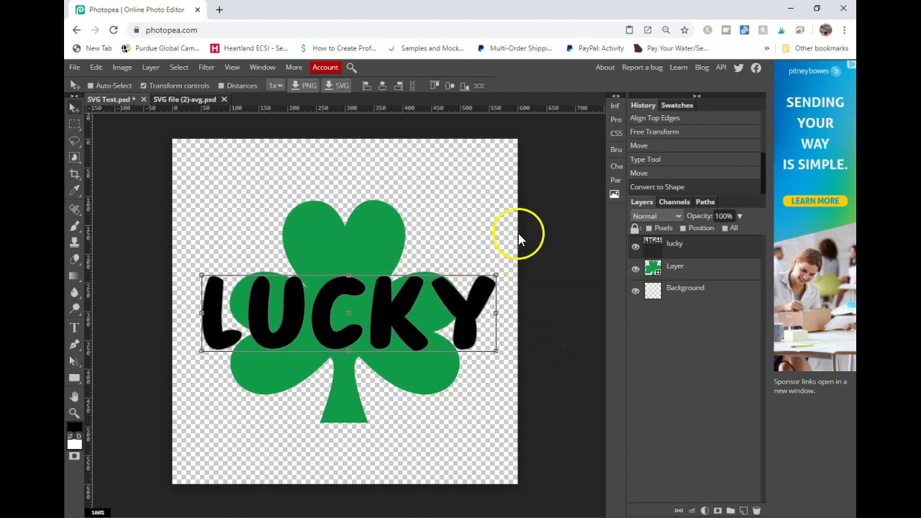
Ctrl-click the lucky layer thumbnail to select the outline of the LUCKY letters
left_click(657, 246)
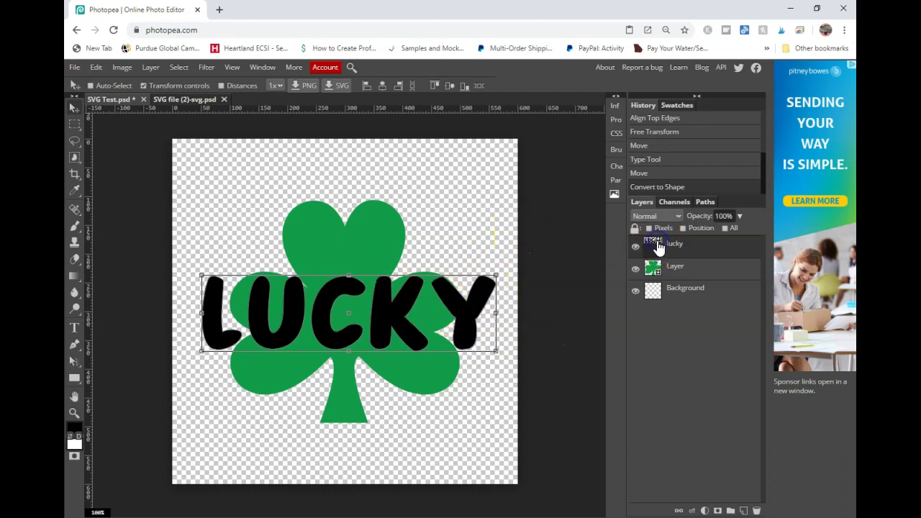
left_click(659, 277)
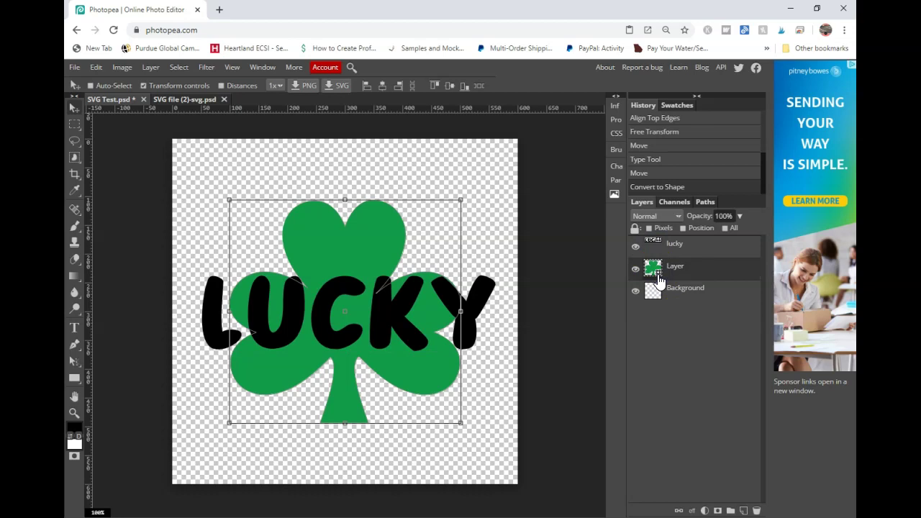
left_click(657, 279, "ctrl")
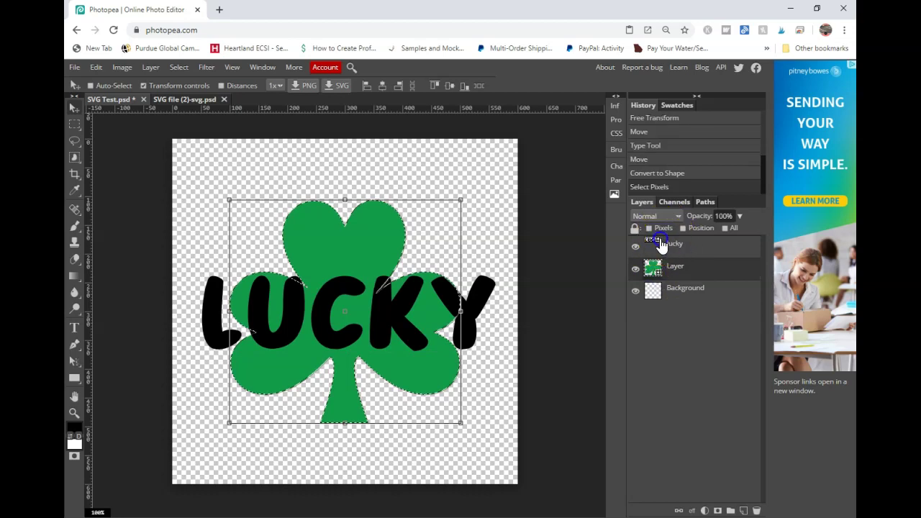
left_click(661, 245)
left_click(661, 245, "ctrl")
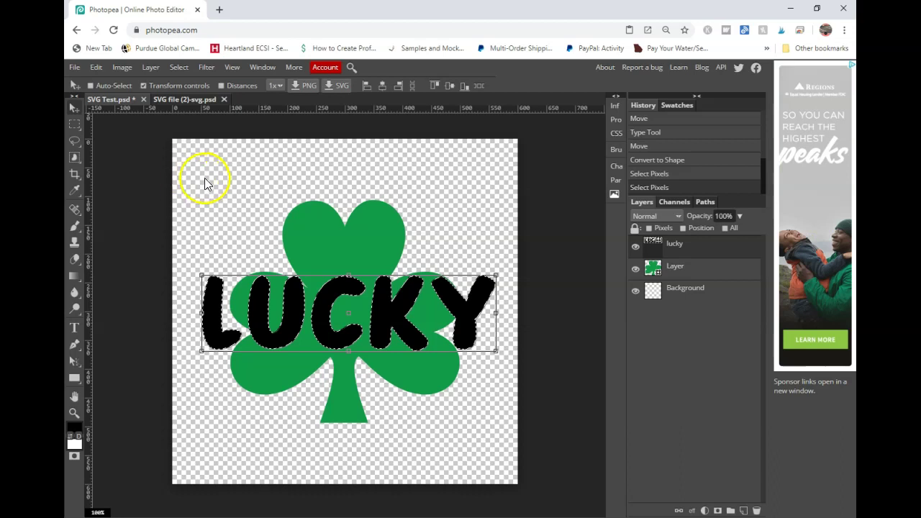
Export the shamrock design as SVG and save it as SVG Test.svg at 600 × 600 px
left_click(79, 70)
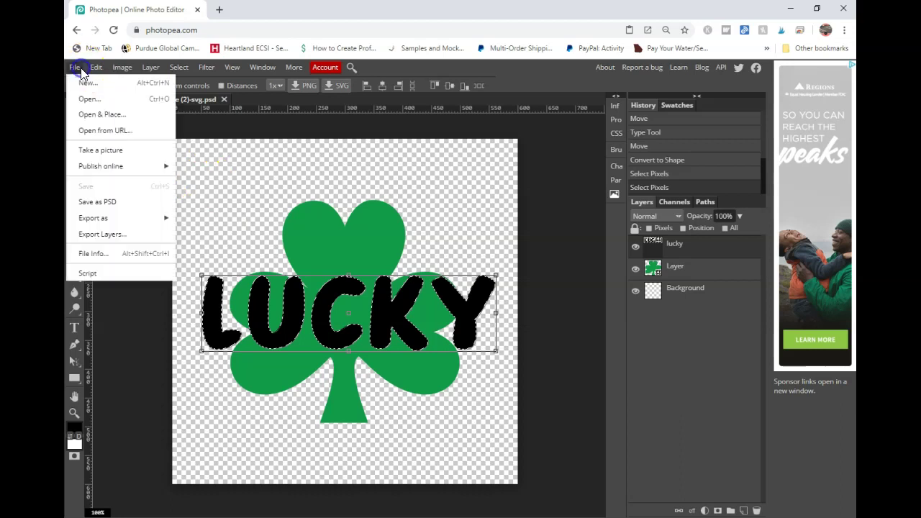
mouse_move(133, 220)
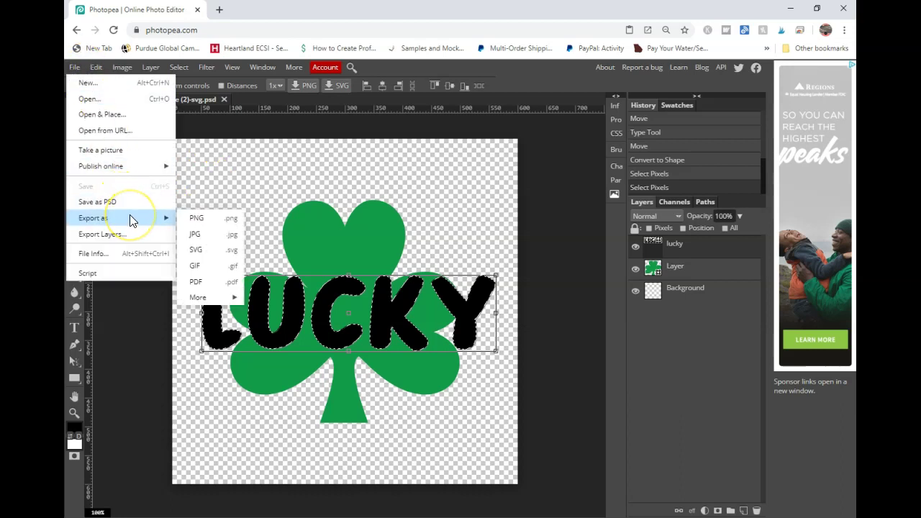
left_click(209, 247)
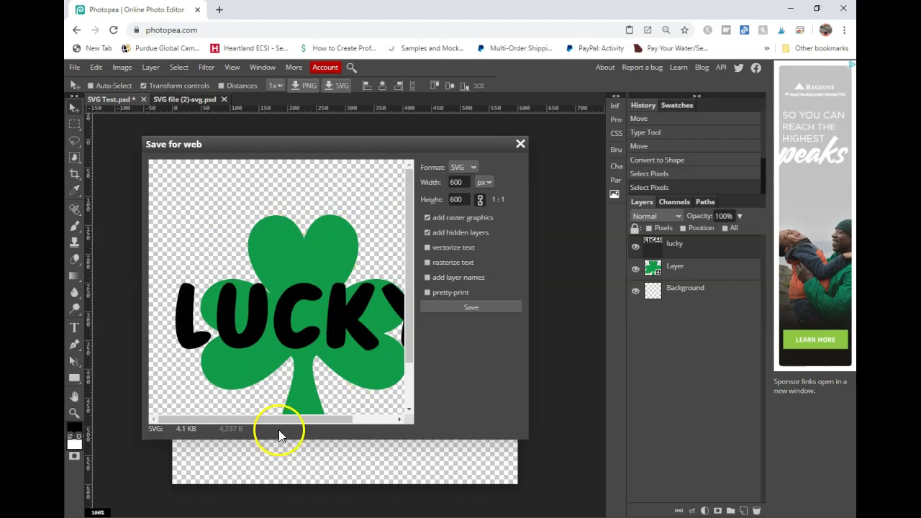
left_click_drag(279, 425, 297, 425)
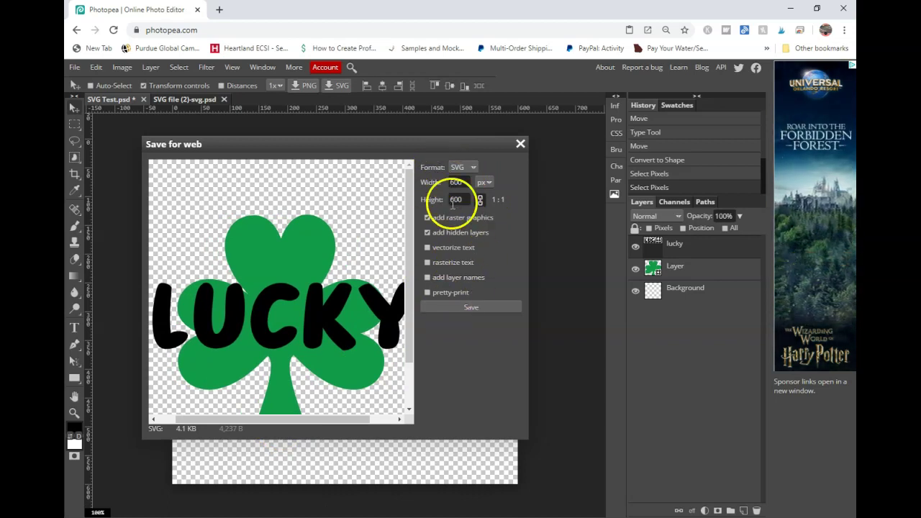
left_click(458, 306)
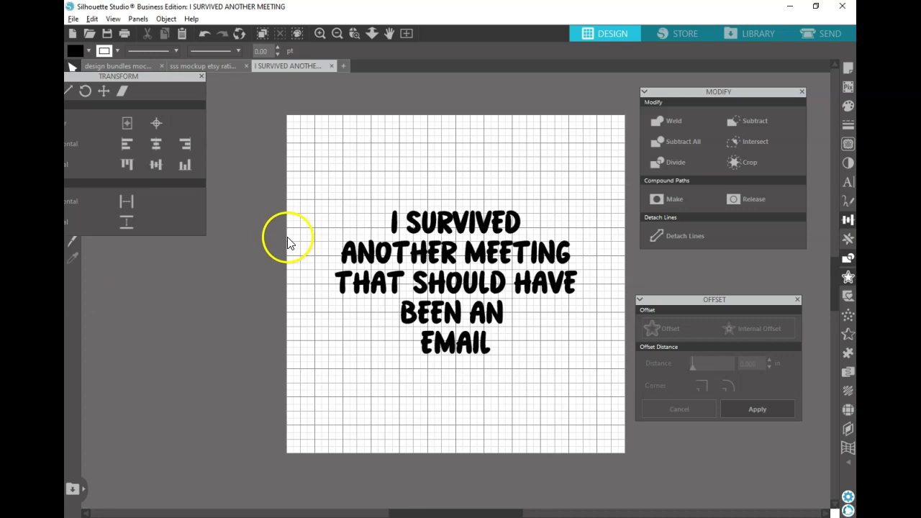
Open the SVG Test file from disk in Silhouette Studio
left_click(73, 19)
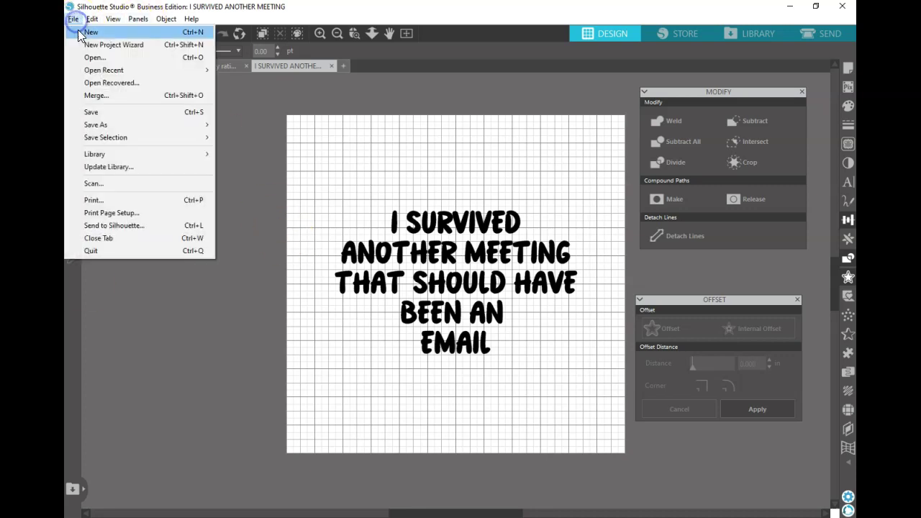
left_click(92, 56)
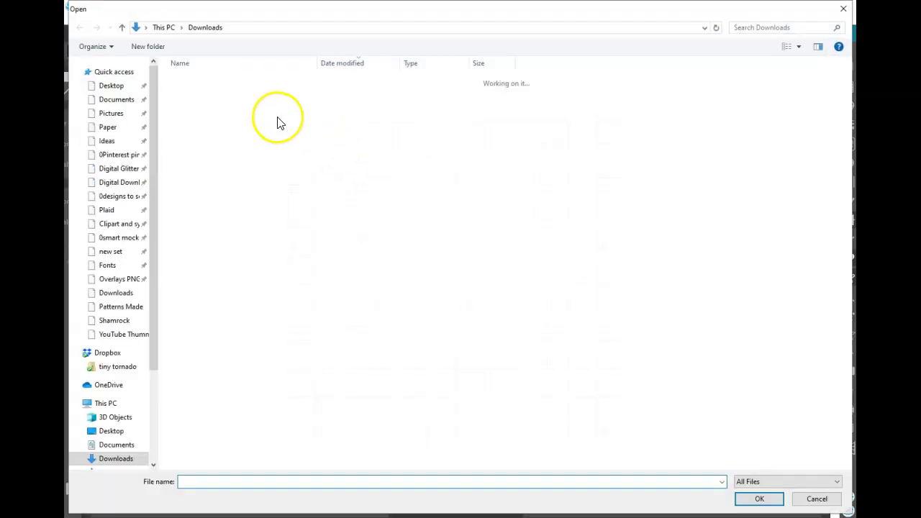
double_click(250, 98)
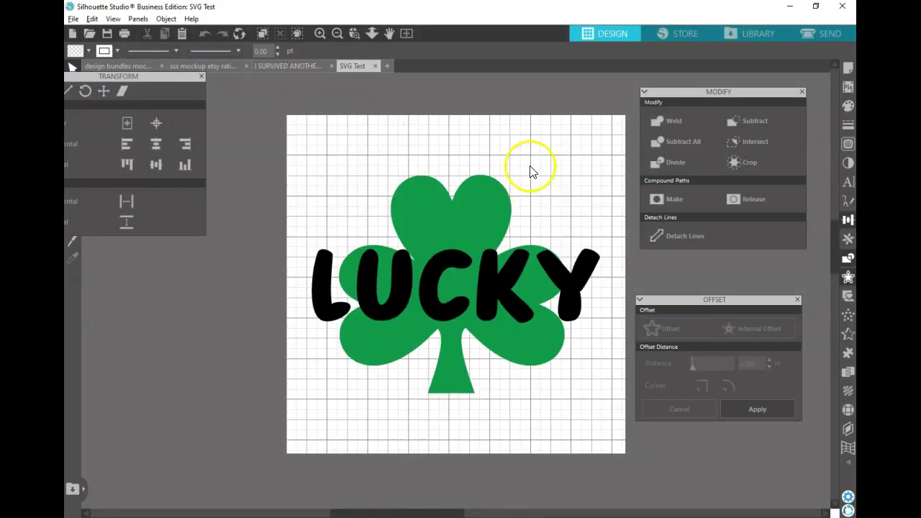
Ungroup the design, test-move the LUCKY text, undo the move, and select everything
left_click_drag(328, 175, 438, 282)
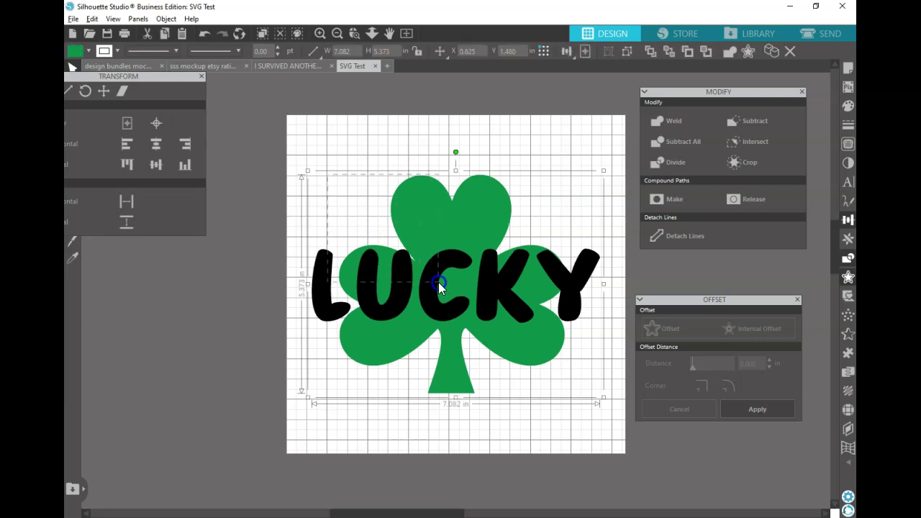
left_click(624, 55)
left_click(561, 127)
left_click_drag(546, 277, 518, 298)
left_click(363, 121)
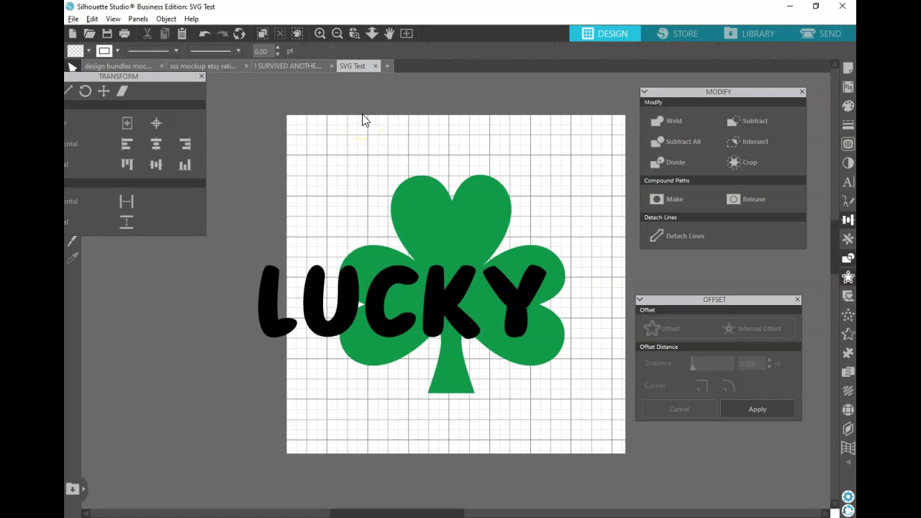
key("ctrl+z")
left_click(436, 163)
key("ctrl+a")
Preview the design on the Send screen, then go back to the Design workspace
left_click(827, 33)
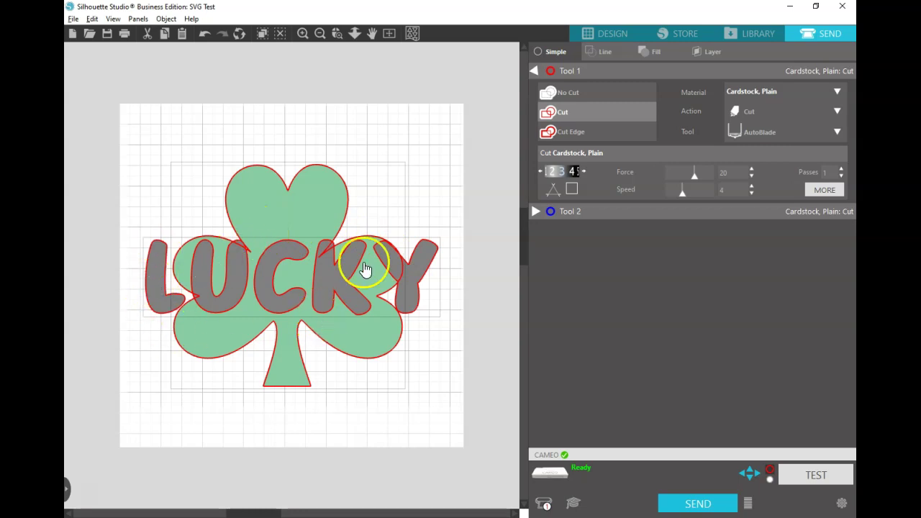
left_click(608, 31)
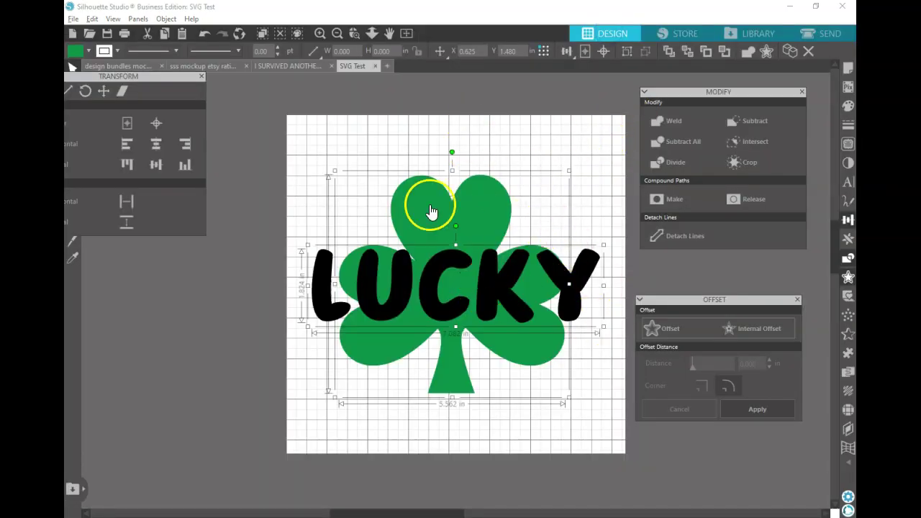
Subtract All the LUCKY letters from the shamrock, check by moving the text, undo, and preview the cut
left_click(683, 142)
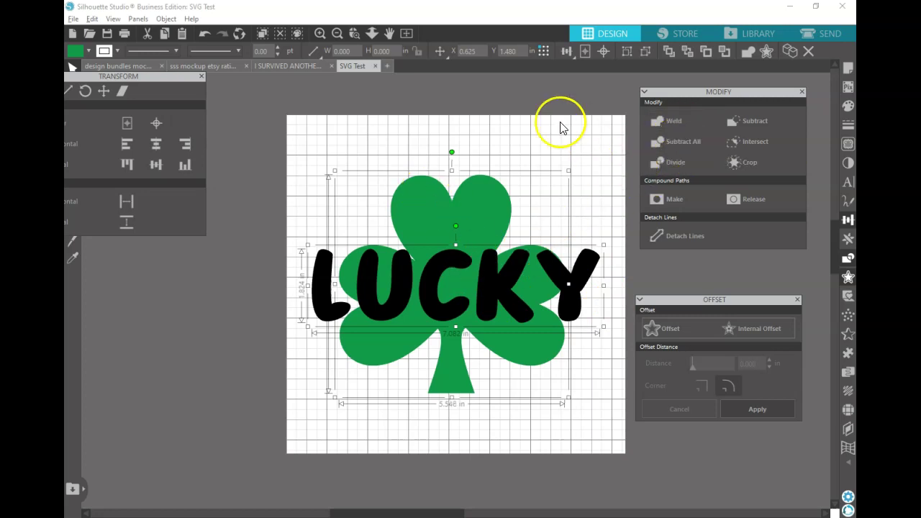
left_click(525, 144)
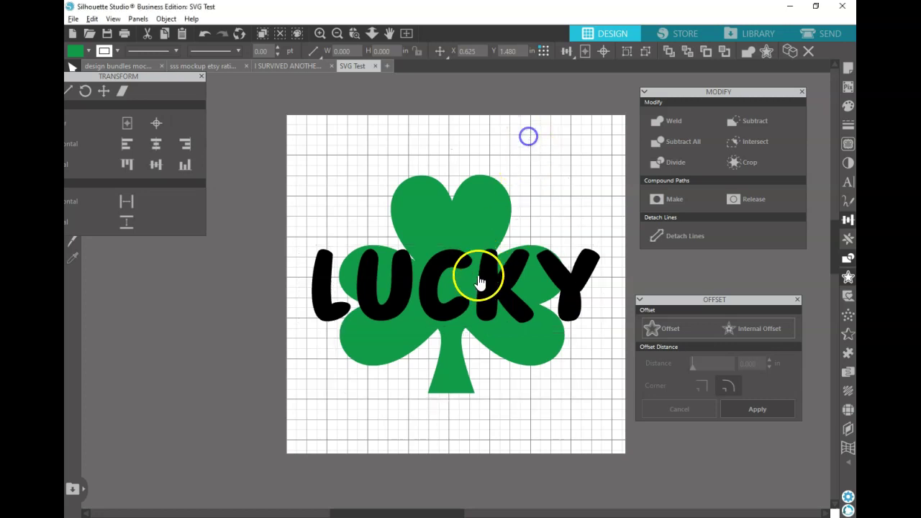
left_click_drag(495, 281, 344, 337)
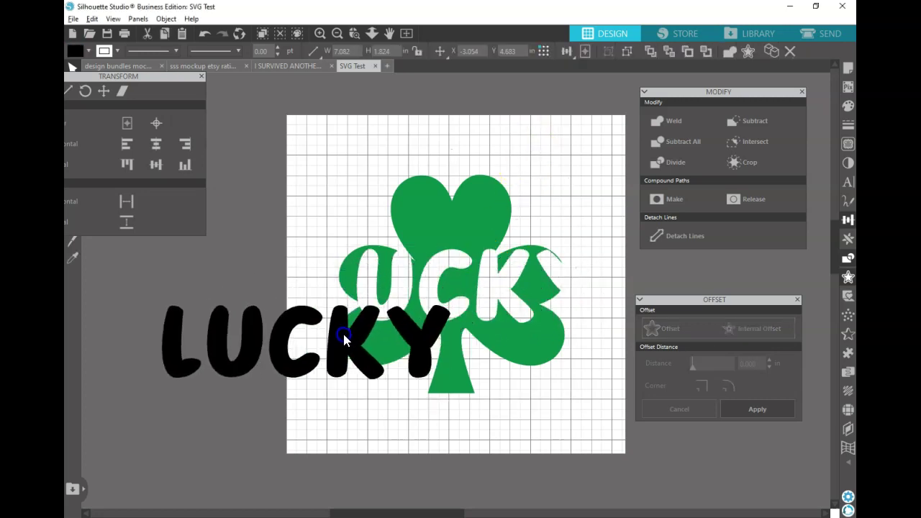
left_click(204, 35)
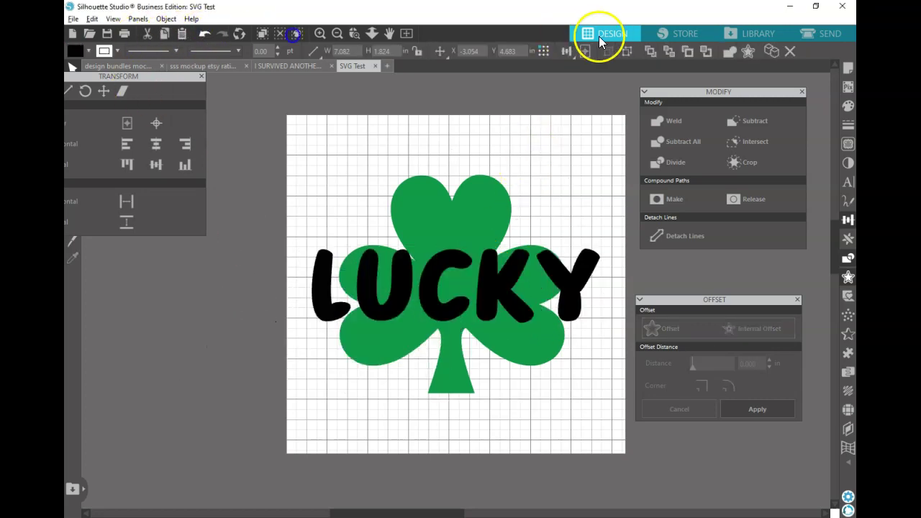
left_click(805, 33)
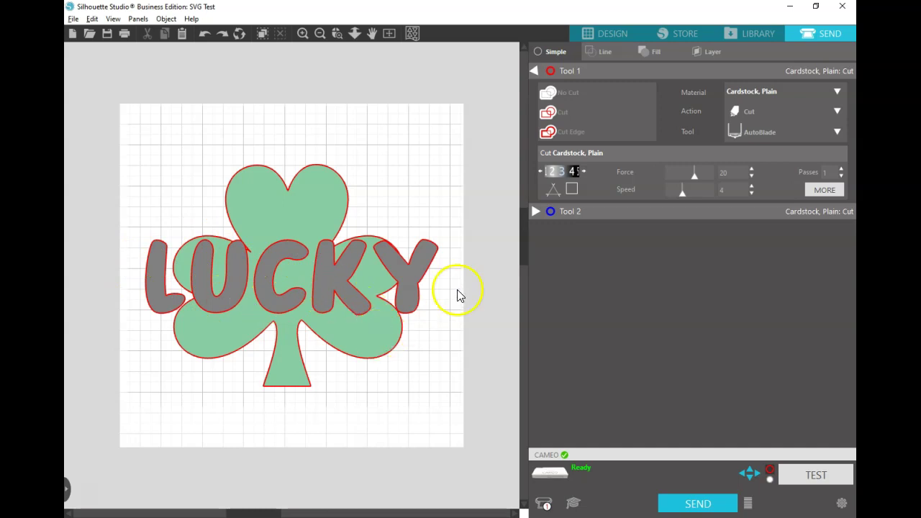
left_click(610, 34)
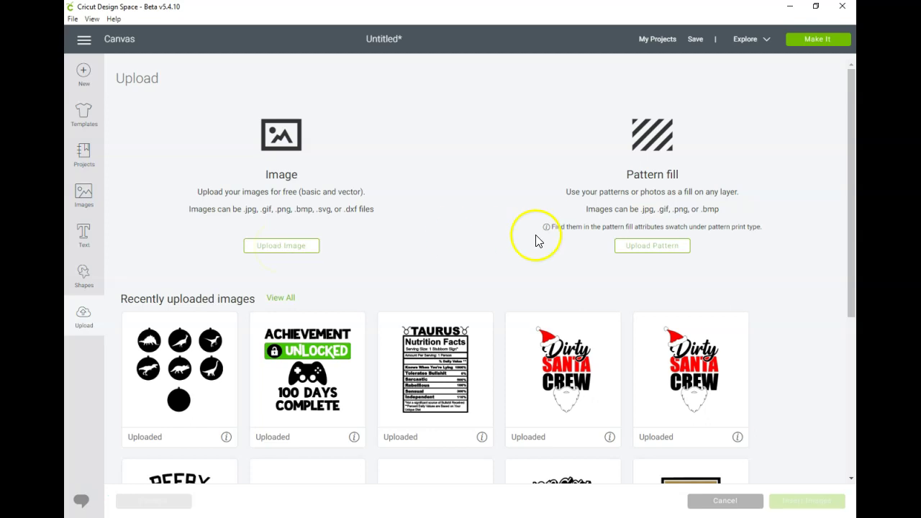
Upload the SVG Test file from Downloads as a vector image and save it
left_click(275, 249)
left_click(469, 264)
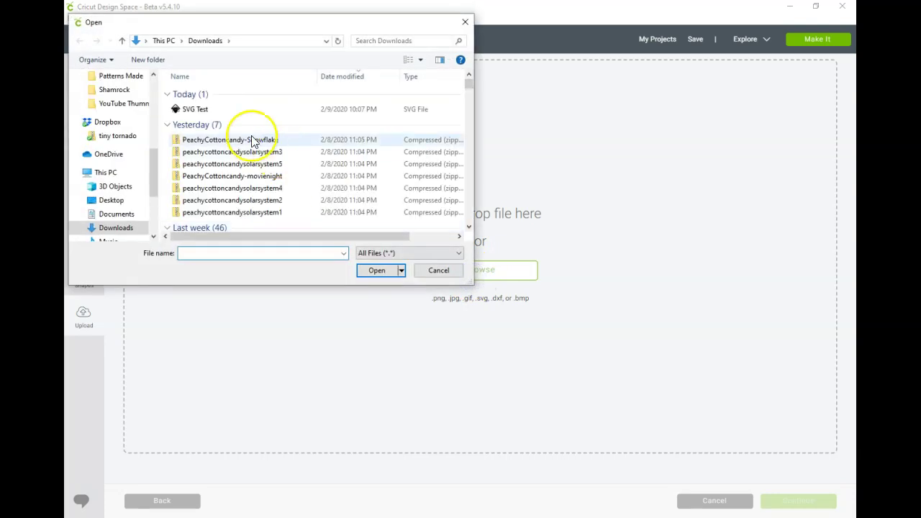
left_click(203, 111)
left_click(379, 270)
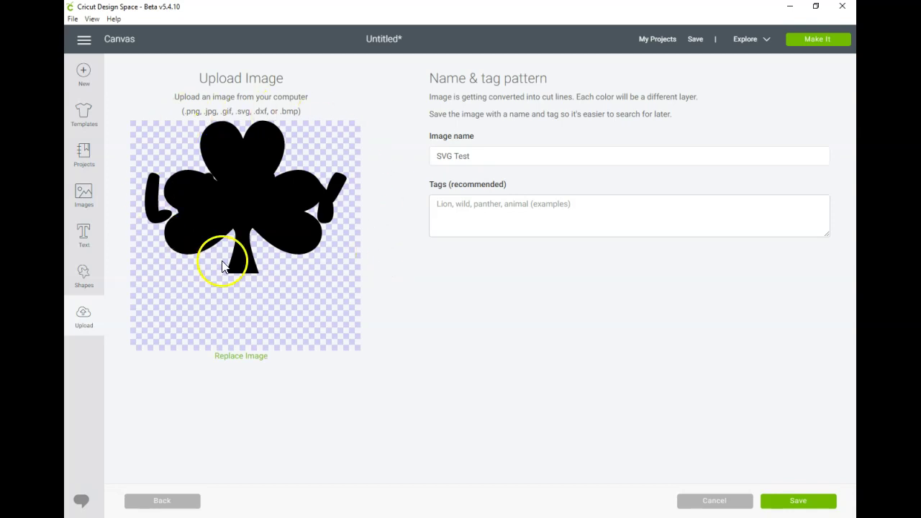
left_click(805, 503)
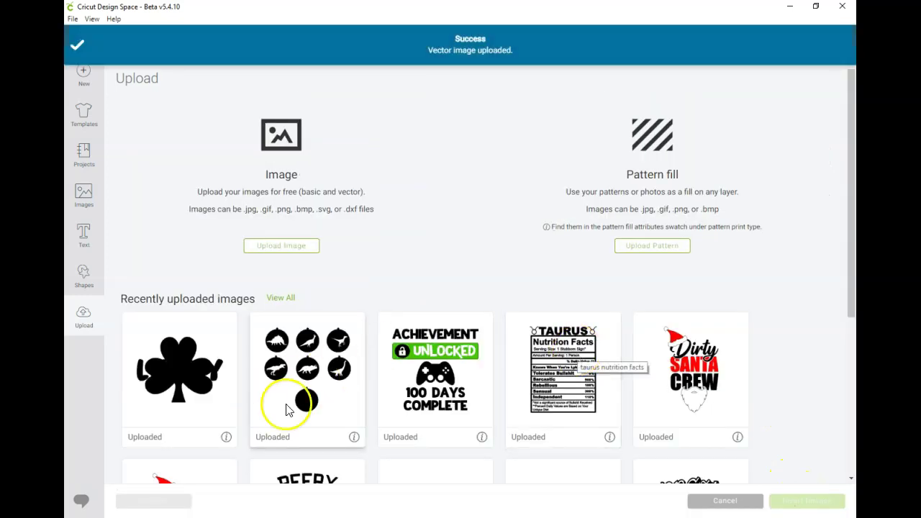
Insert the SVG Test upload onto the canvas and delete the old Weld Result and Slice Result layers
left_click(791, 500)
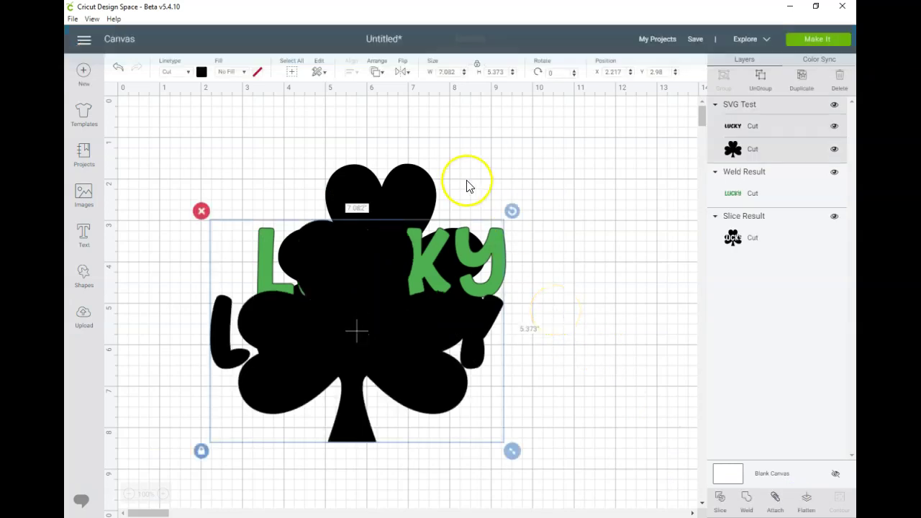
left_click(763, 194)
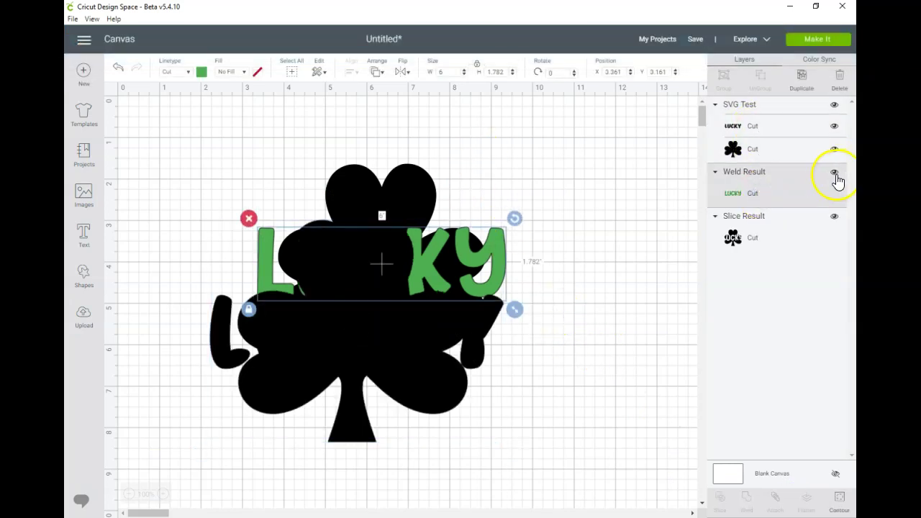
left_click(835, 174)
left_click(835, 174)
right_click(777, 177)
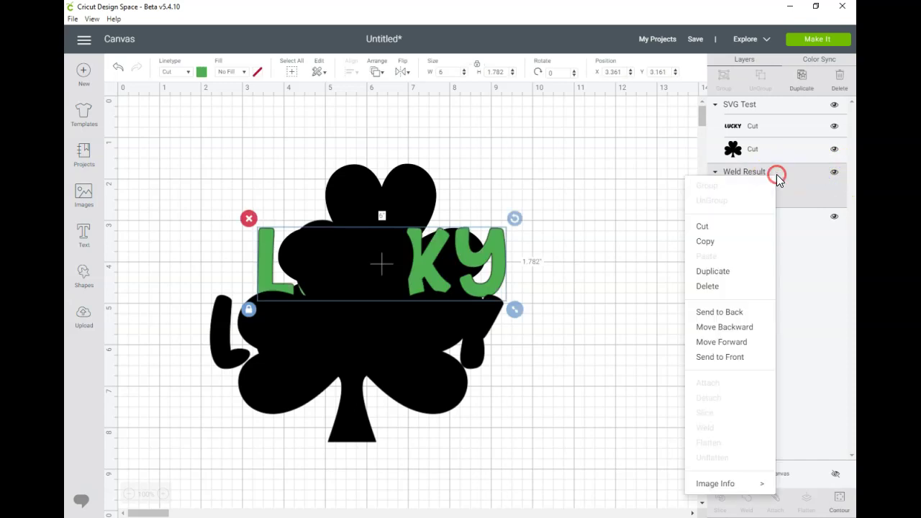
left_click(725, 286)
right_click(774, 192)
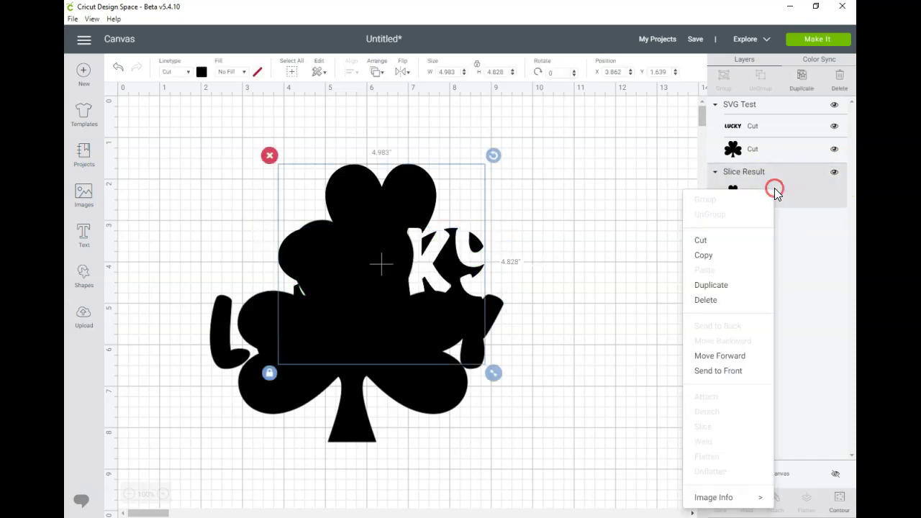
left_click(727, 299)
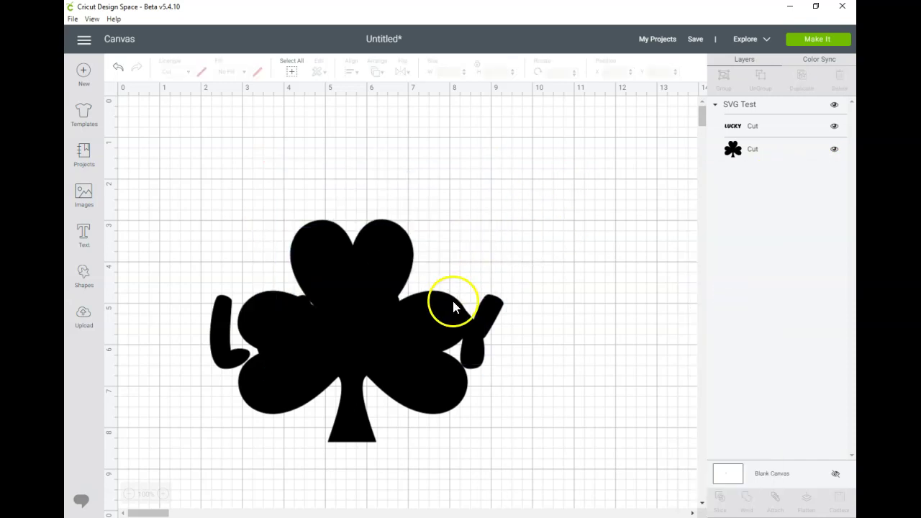
Reorder the LUCKY and shamrock layers and make the LUCKY text green
left_click(744, 126)
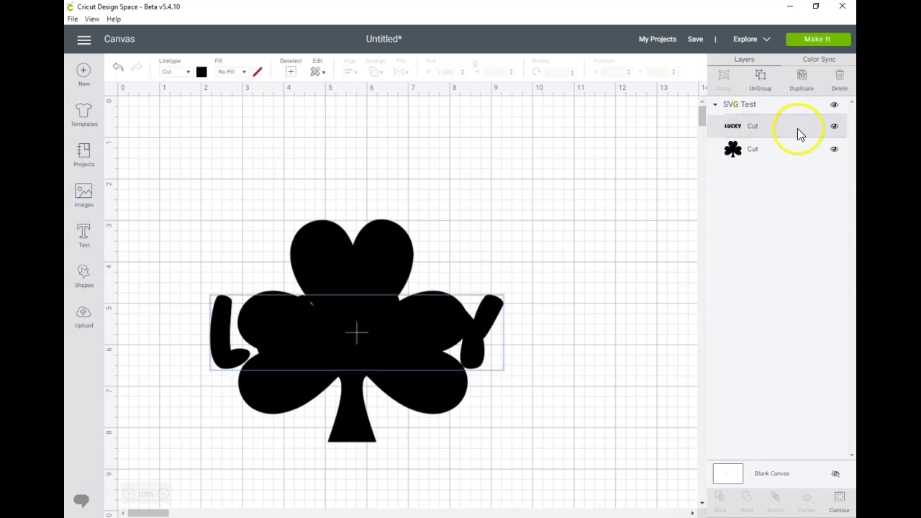
left_click(784, 148)
left_click(767, 125)
left_click(760, 149)
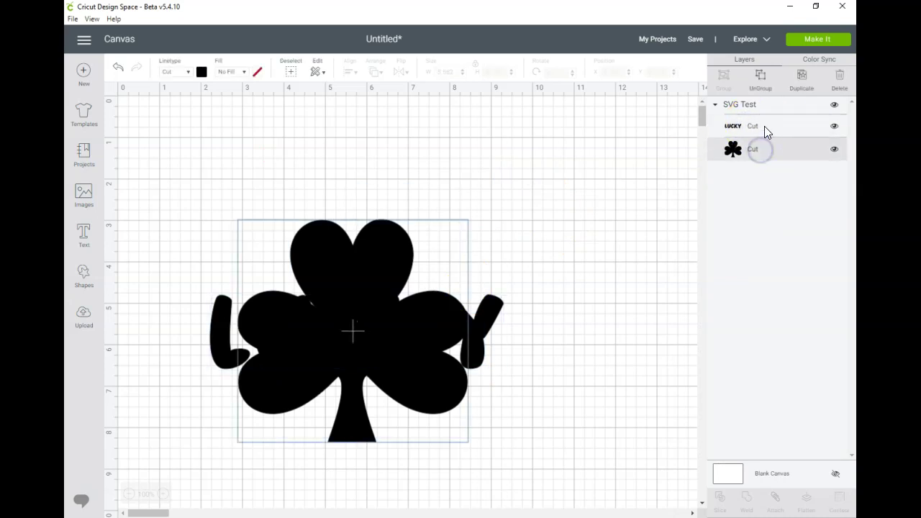
left_click(765, 127)
left_click(768, 151)
left_click_drag(768, 153, 776, 128)
left_click(776, 126)
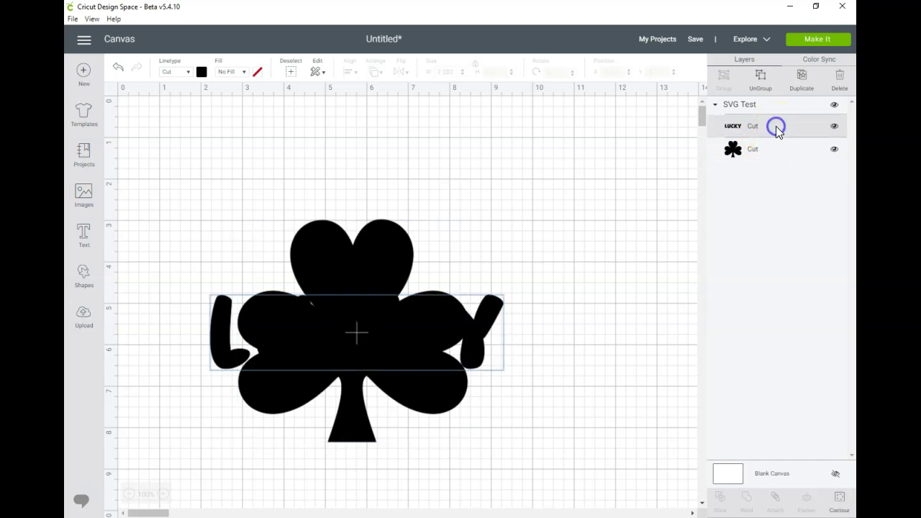
left_click(202, 71)
left_click(270, 147)
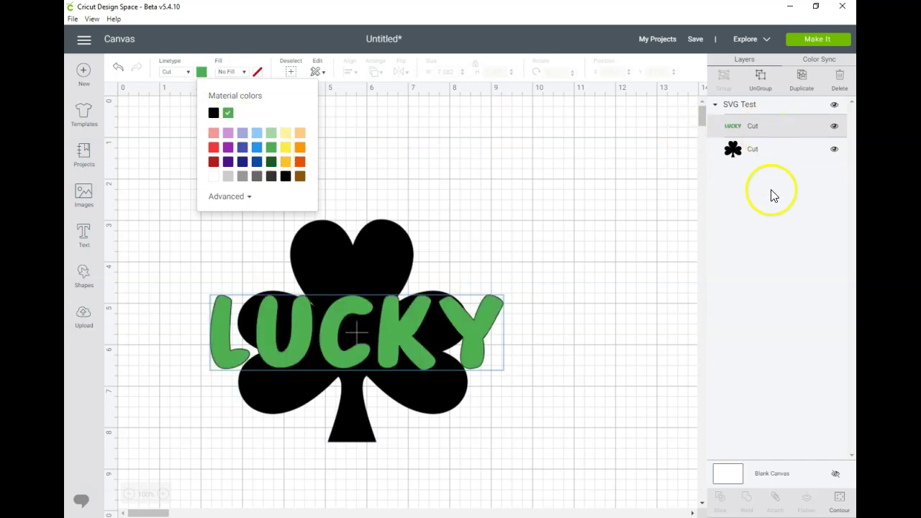
left_click(771, 170)
Nudge the design up and right, then marquee-select the whole SVG Test group
left_click_drag(246, 218, 439, 317)
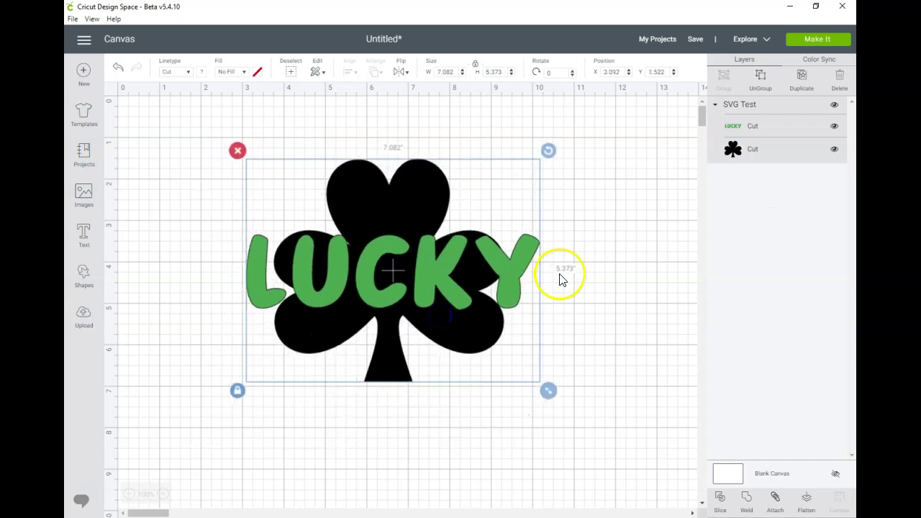
left_click(590, 268)
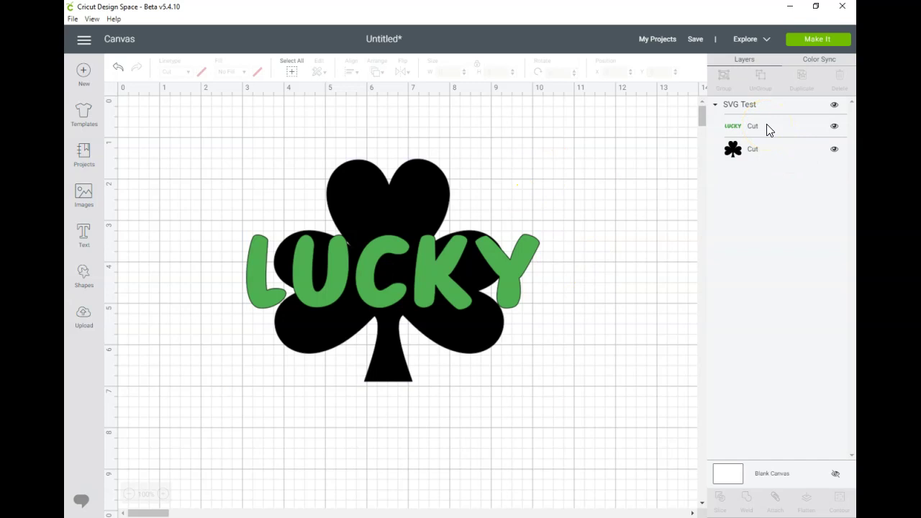
left_click(478, 201)
left_click_drag(511, 207, 429, 283)
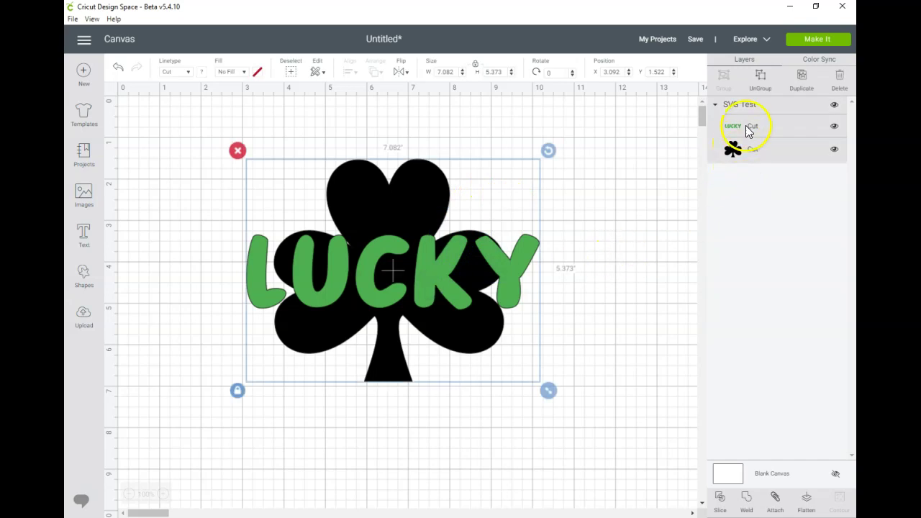
Ungroup SVG Test, select the LUCKY and shamrock layers, and slice them
left_click(760, 76)
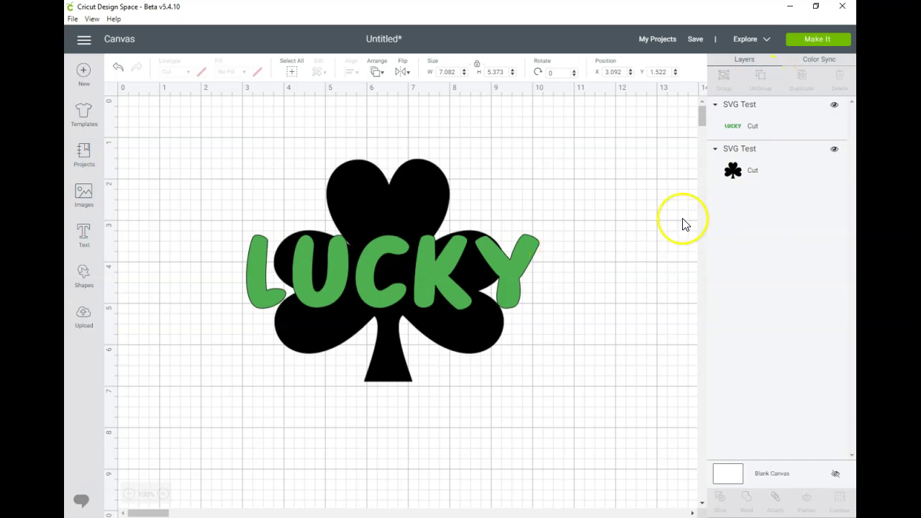
left_click(750, 127)
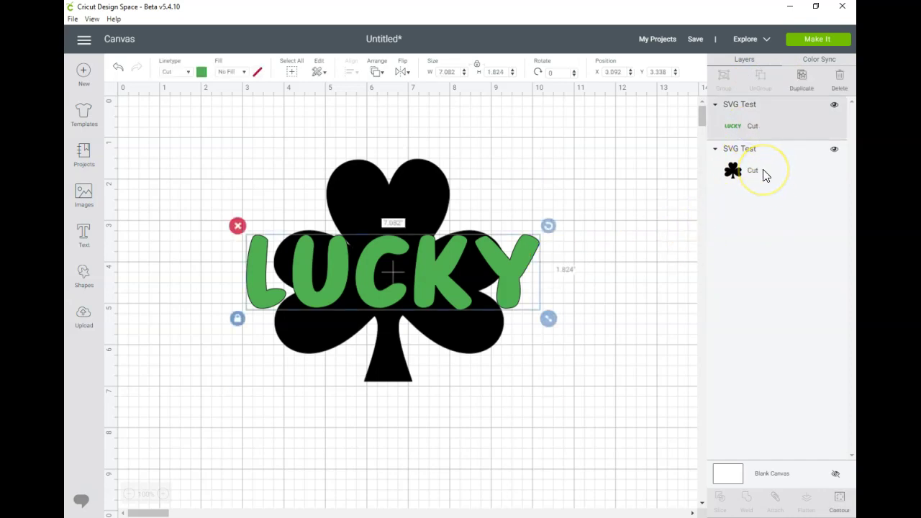
left_click(764, 173, "shift")
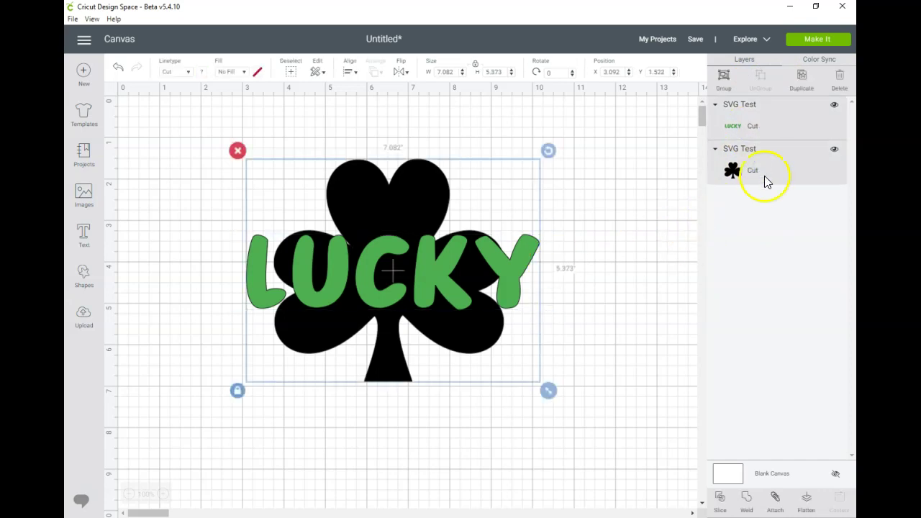
left_click(719, 502)
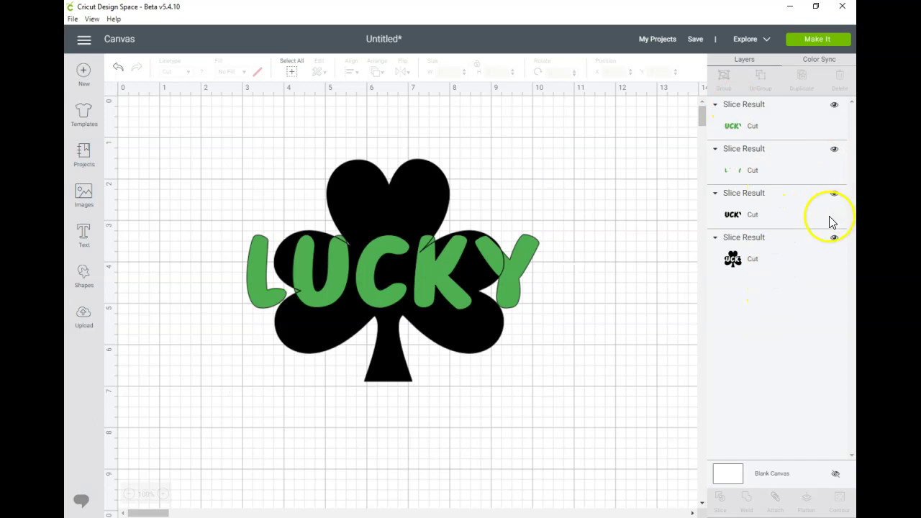
left_click(791, 309)
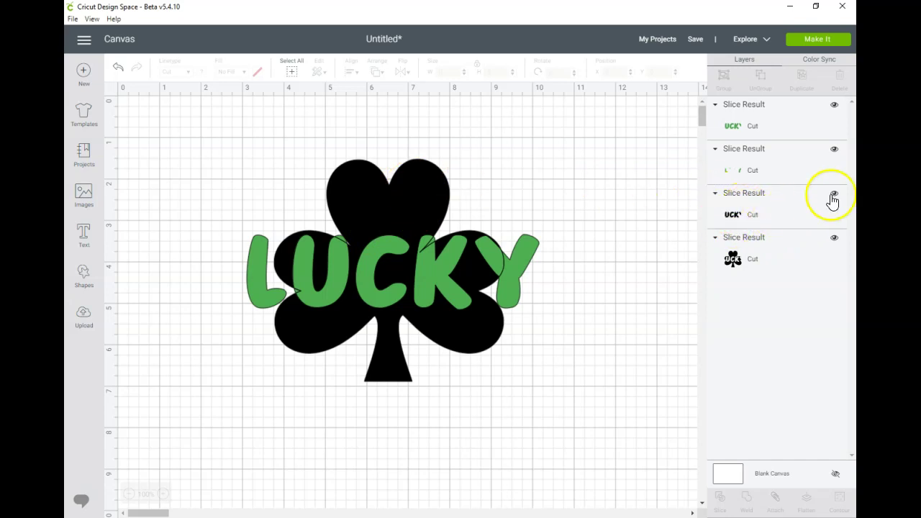
Delete the leftover black letters piece and check the remaining slices by toggling their visibility
left_click(734, 214)
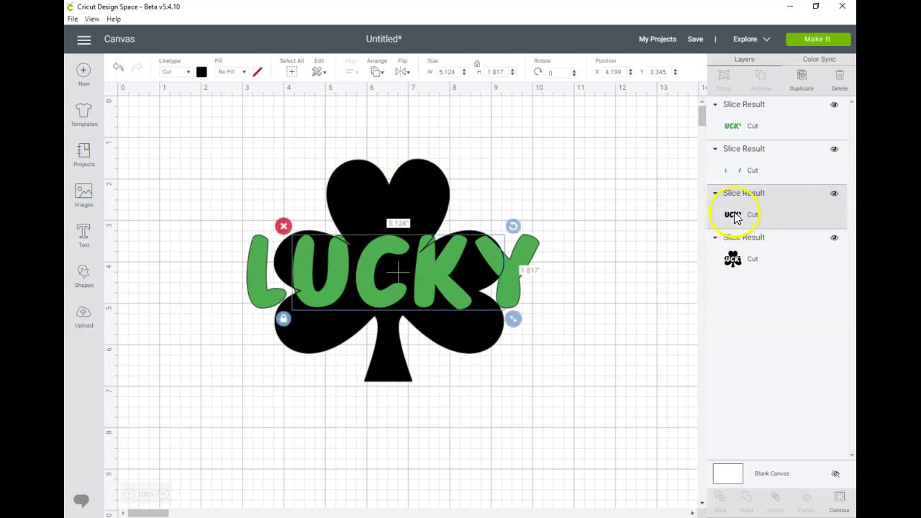
right_click(734, 214)
left_click(733, 214)
left_click_drag(601, 218, 649, 244)
left_click(733, 212)
right_click(741, 214)
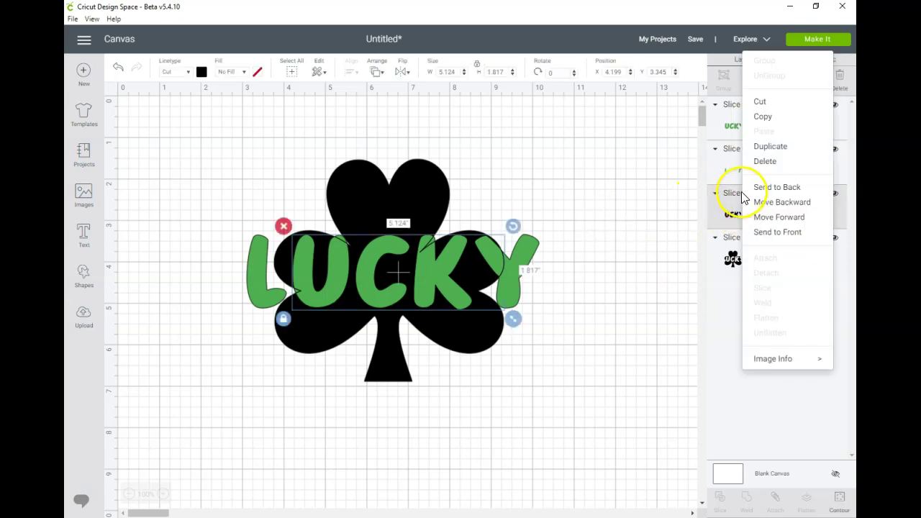
left_click(765, 162)
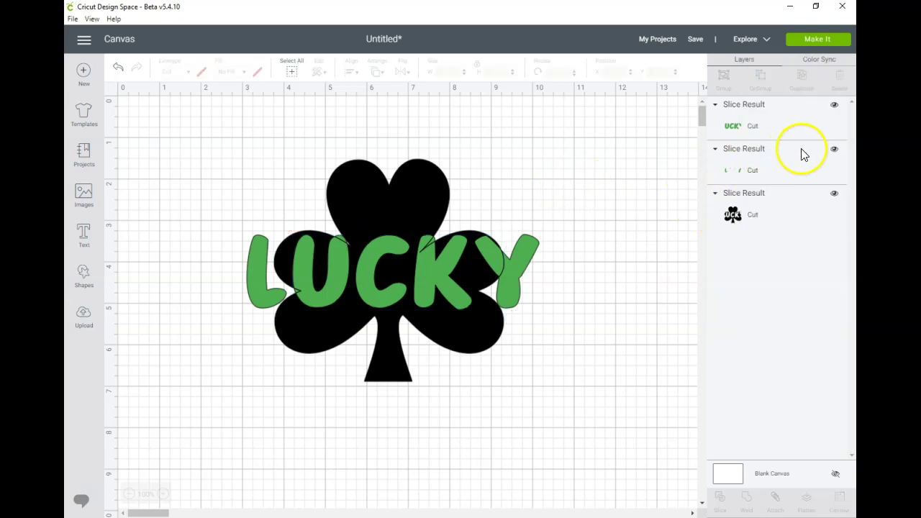
left_click(833, 194)
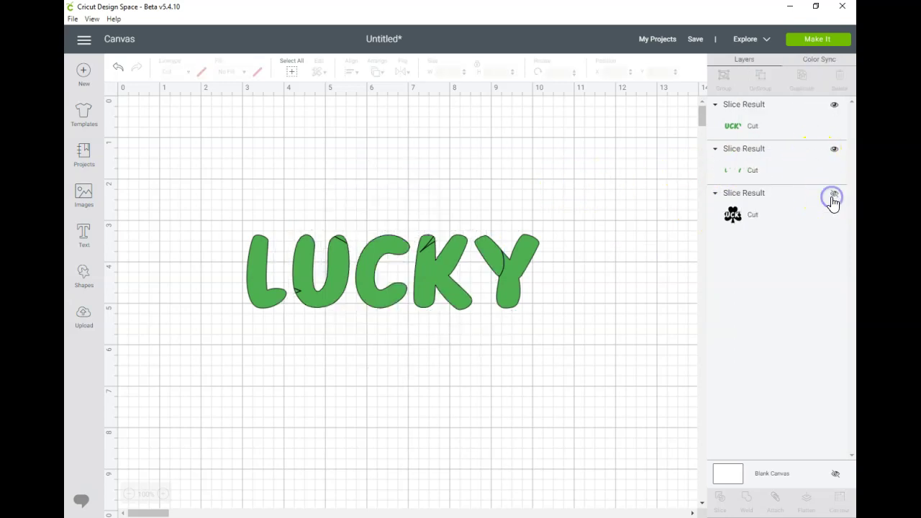
left_click(833, 194)
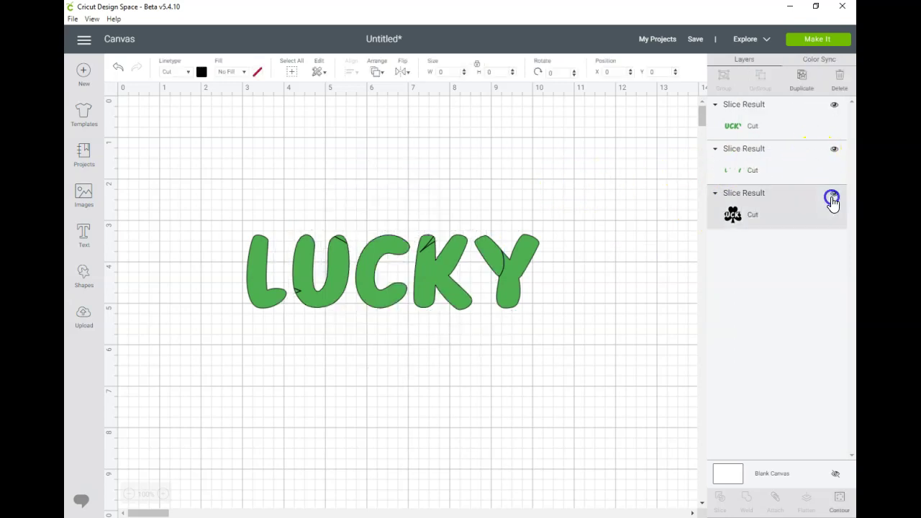
left_click(833, 150)
Weld the green UCK and L/Y pieces into one layer, then check the shamrock's letter cutouts
left_click(833, 150)
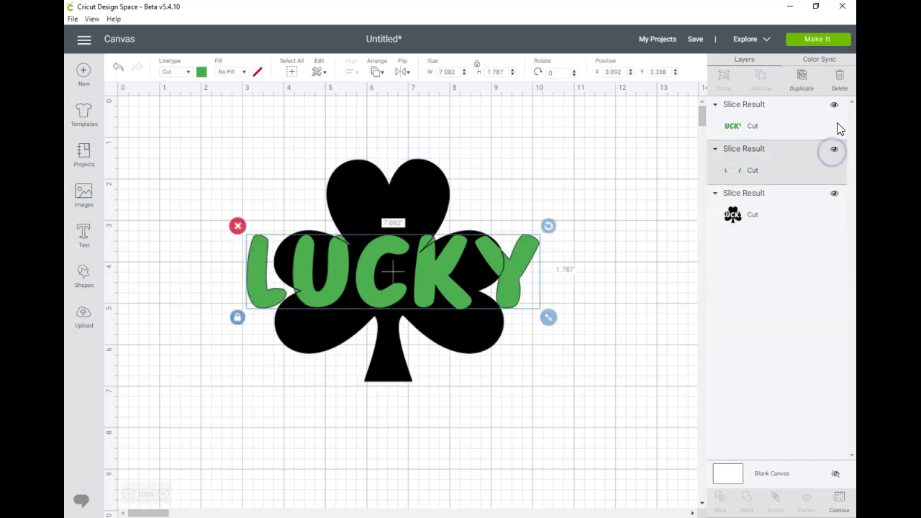
left_click(795, 133)
left_click(781, 169, "shift")
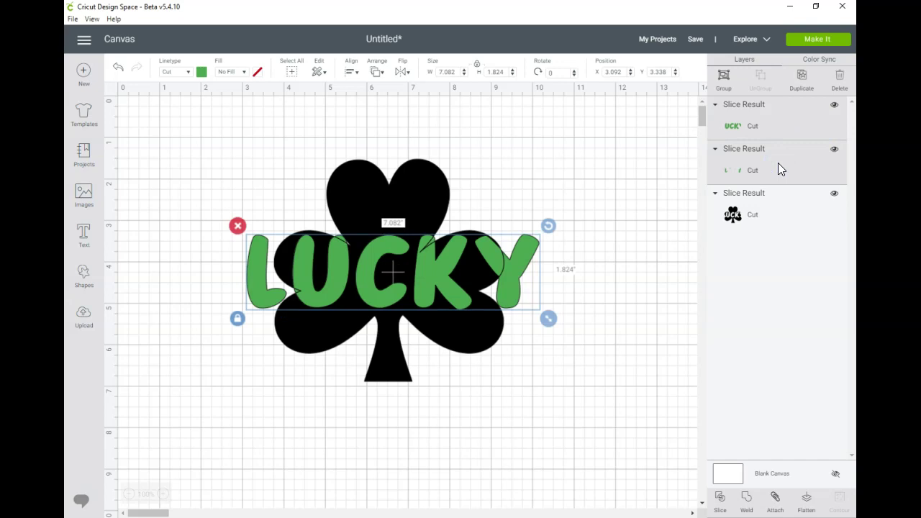
left_click(747, 503)
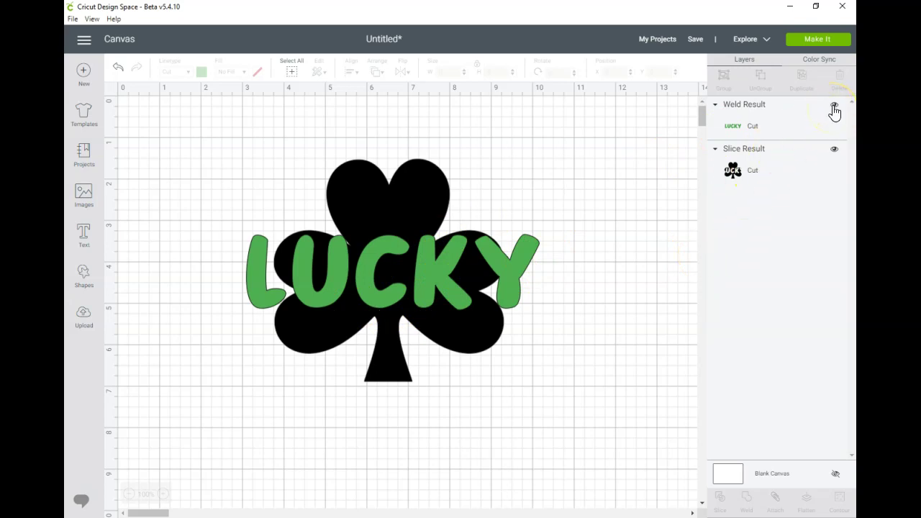
left_click(834, 106)
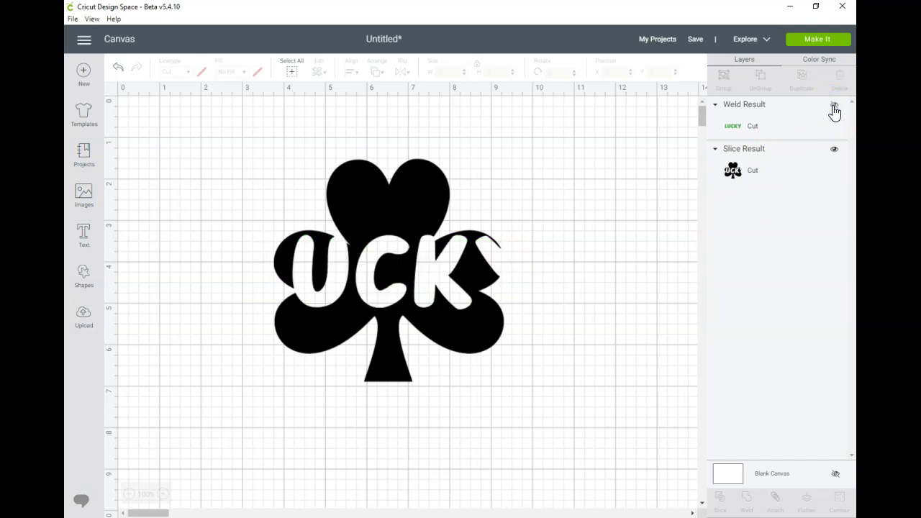
left_click(834, 105)
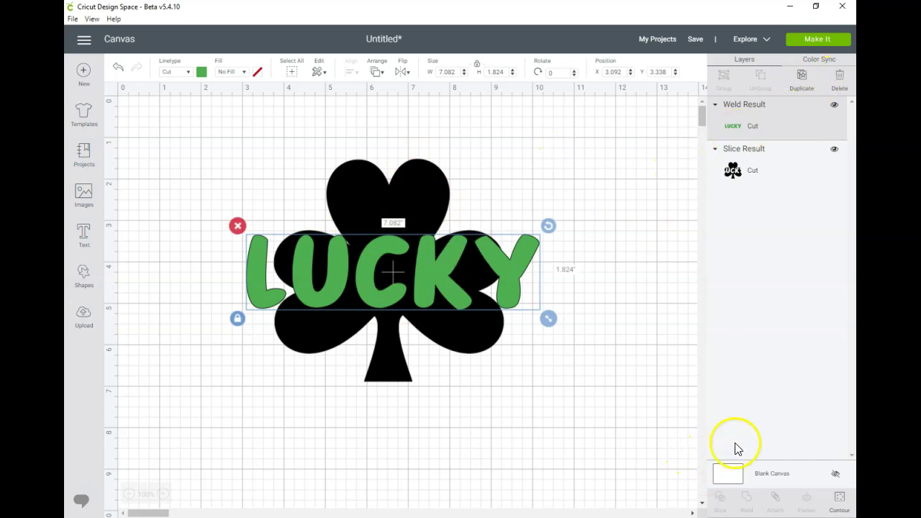
Preview the black shamrock and green LUCKY cutting mats, then cancel back to the canvas
left_click(813, 40)
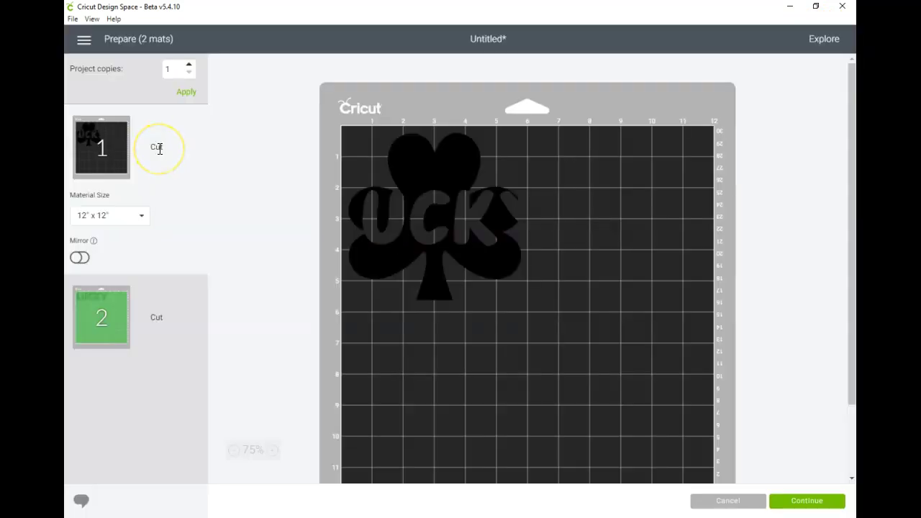
left_click(121, 316)
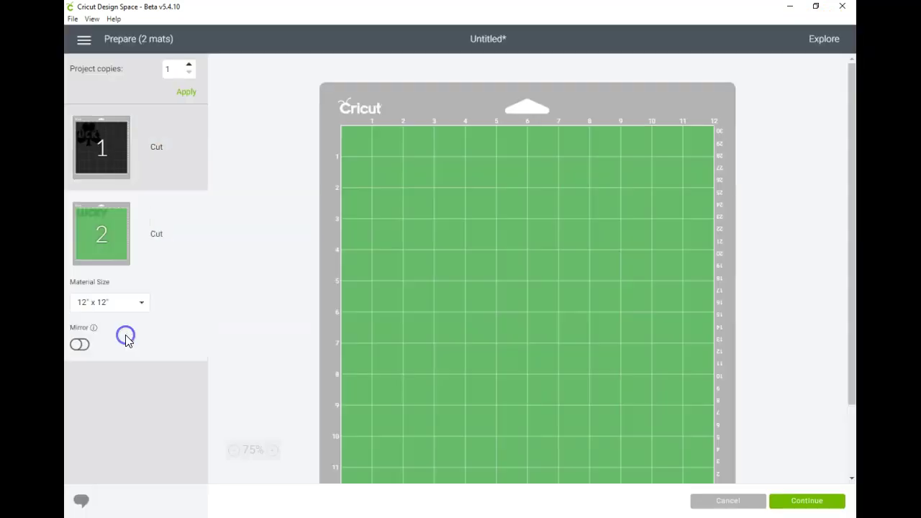
left_click(109, 172)
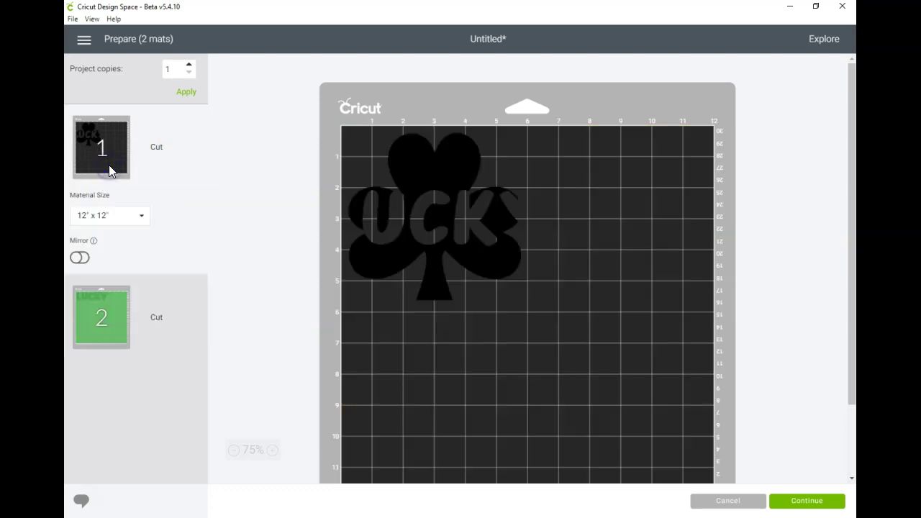
left_click(113, 316)
left_click(123, 171)
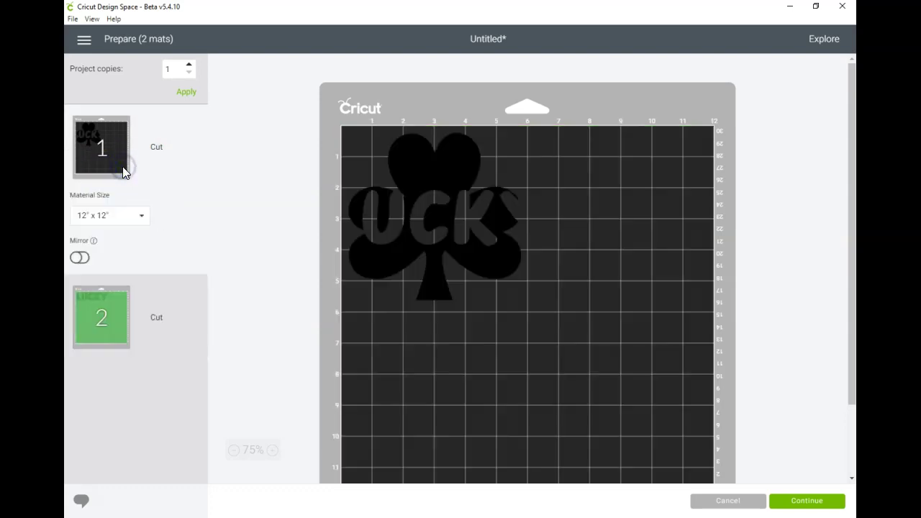
left_click(743, 500)
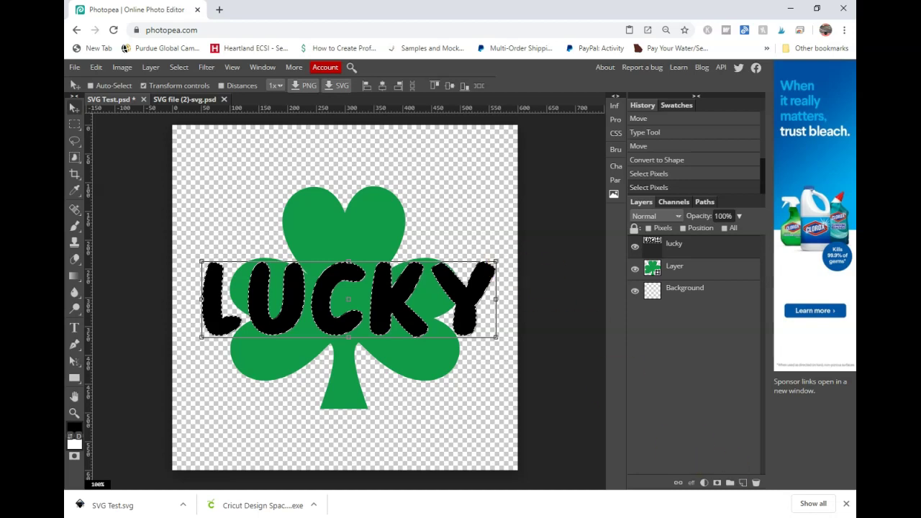
Close the Chrome downloads bar over the Photopea SVG Test.psd document
left_click(846, 503)
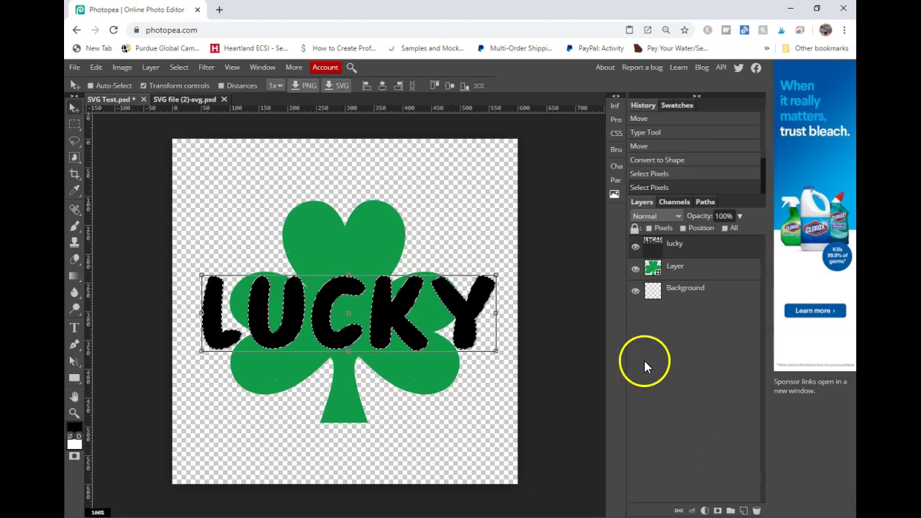